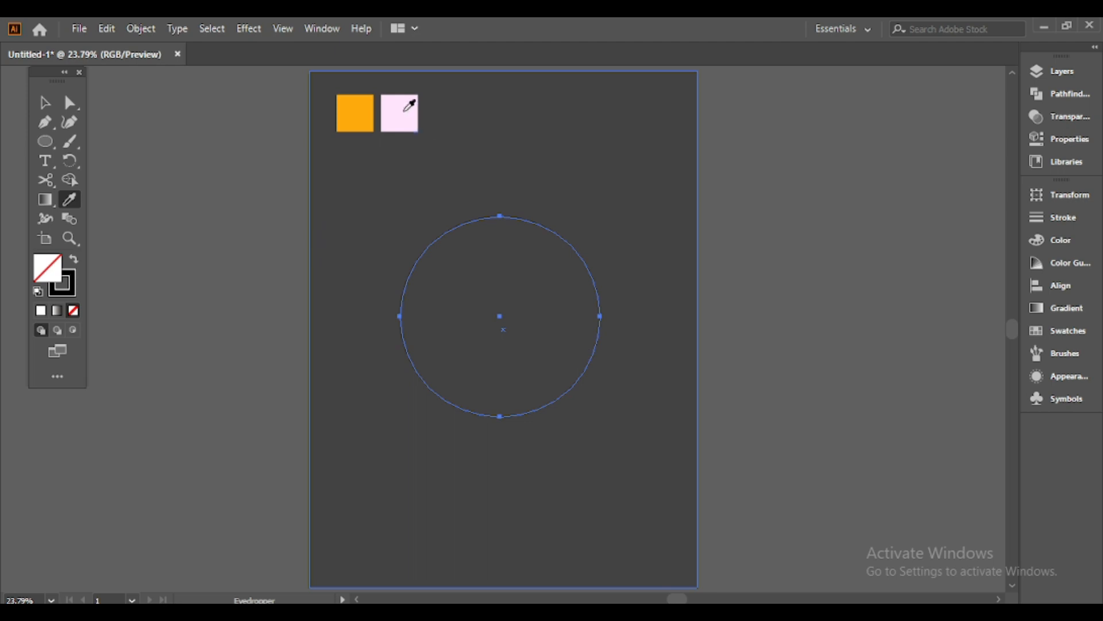
Colour the circle with the light pink swatch and paste a copy of it in front.
click(400, 115)
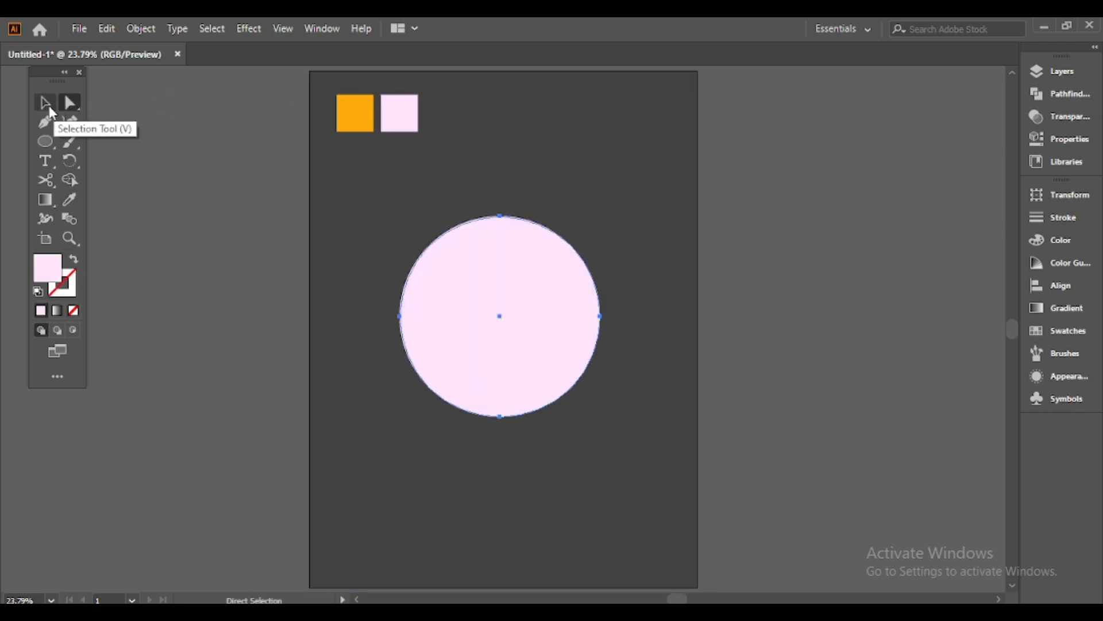
click(44, 103)
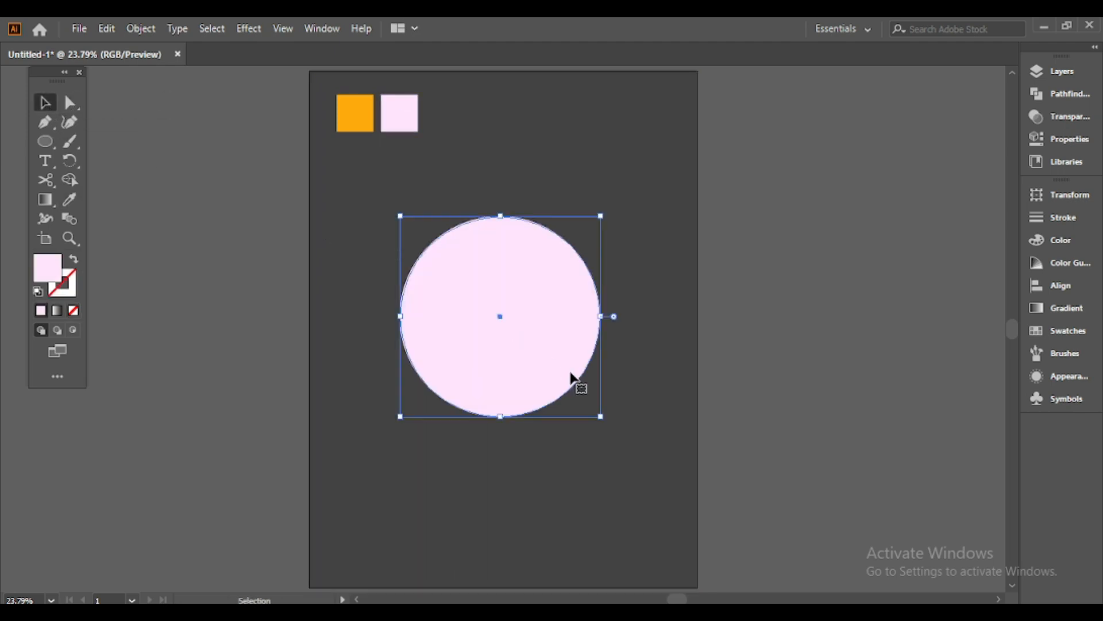
click(107, 29)
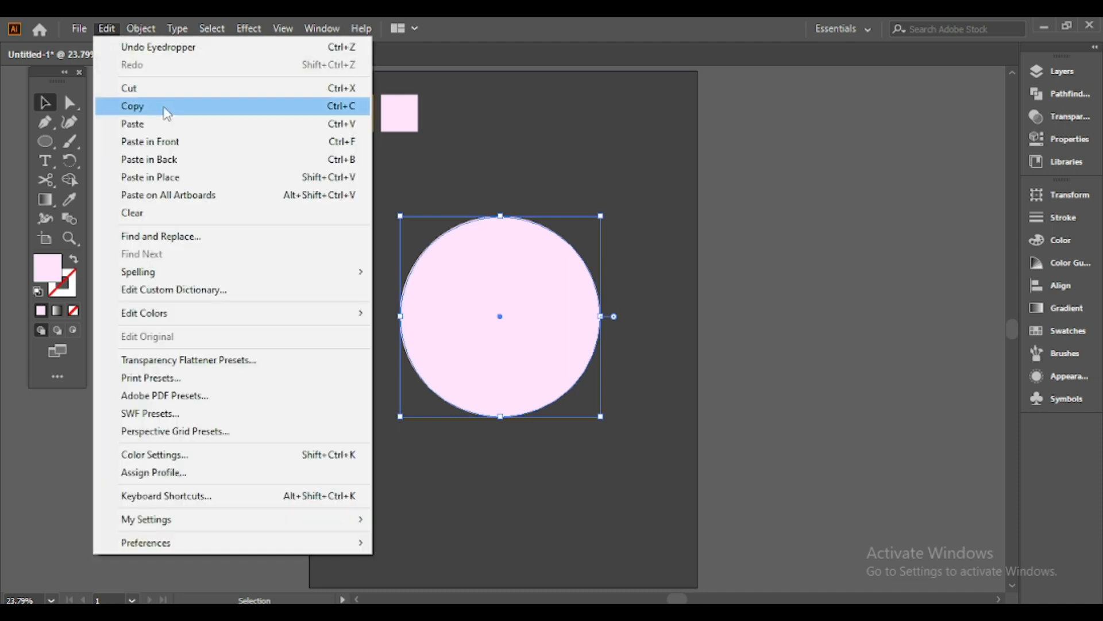
click(168, 107)
click(107, 29)
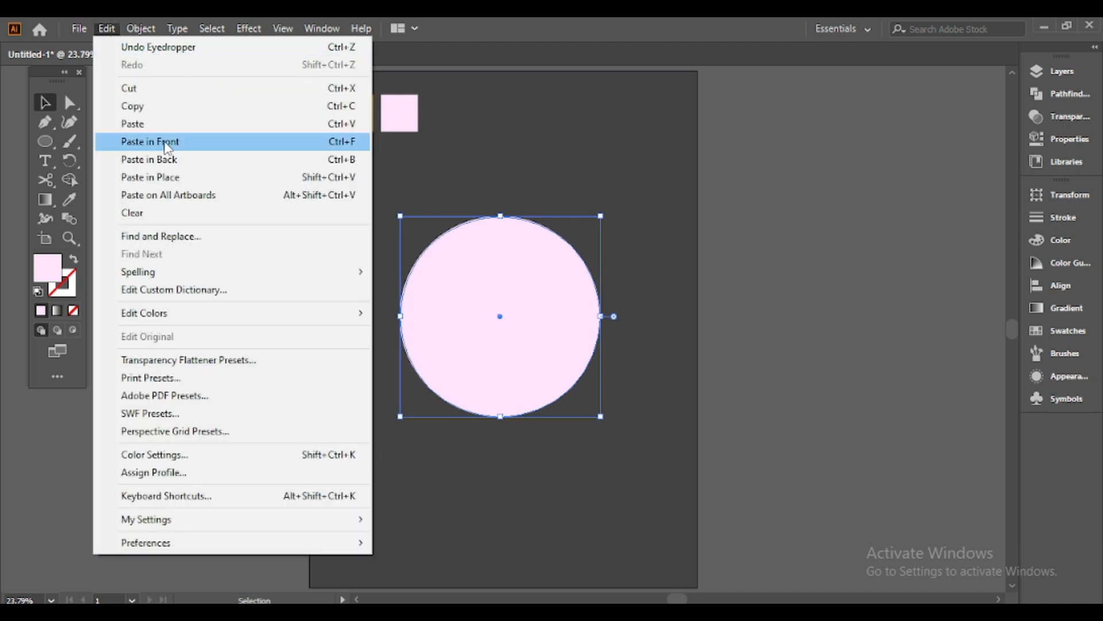
click(175, 148)
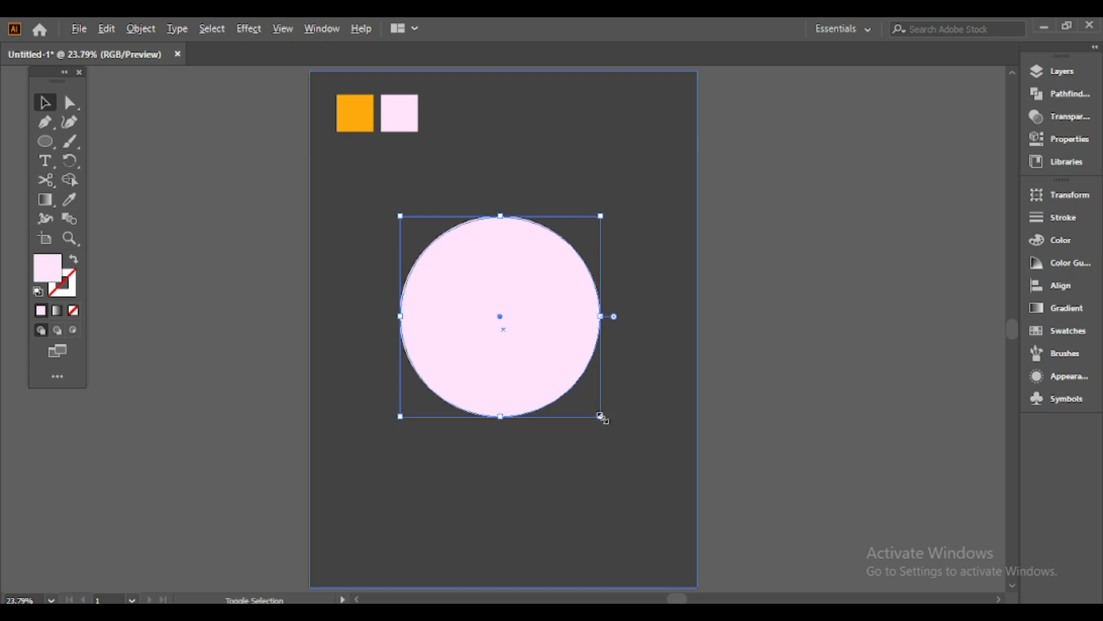
Shrink the copied circle slightly about its centre and colour it with the orange swatch.
drag(603, 417, 592, 410)
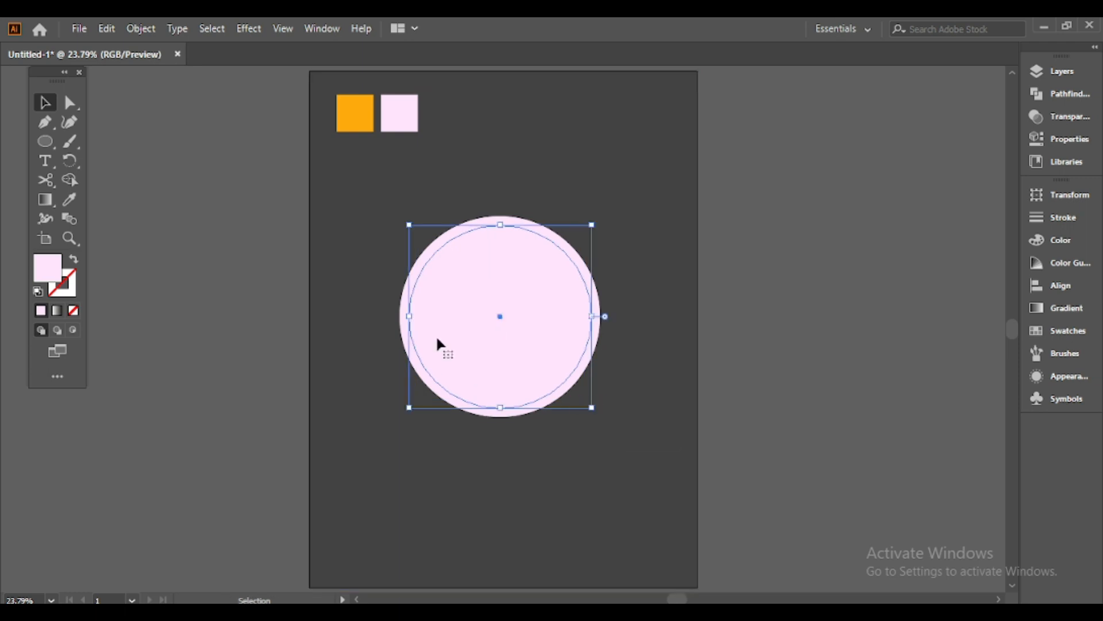
key(i)
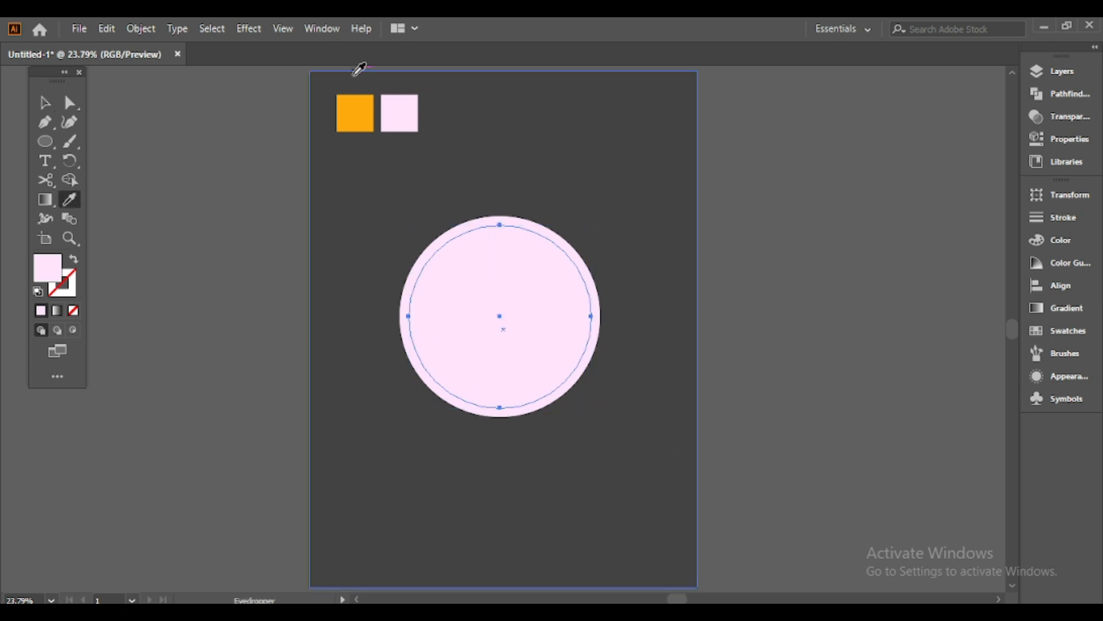
click(361, 112)
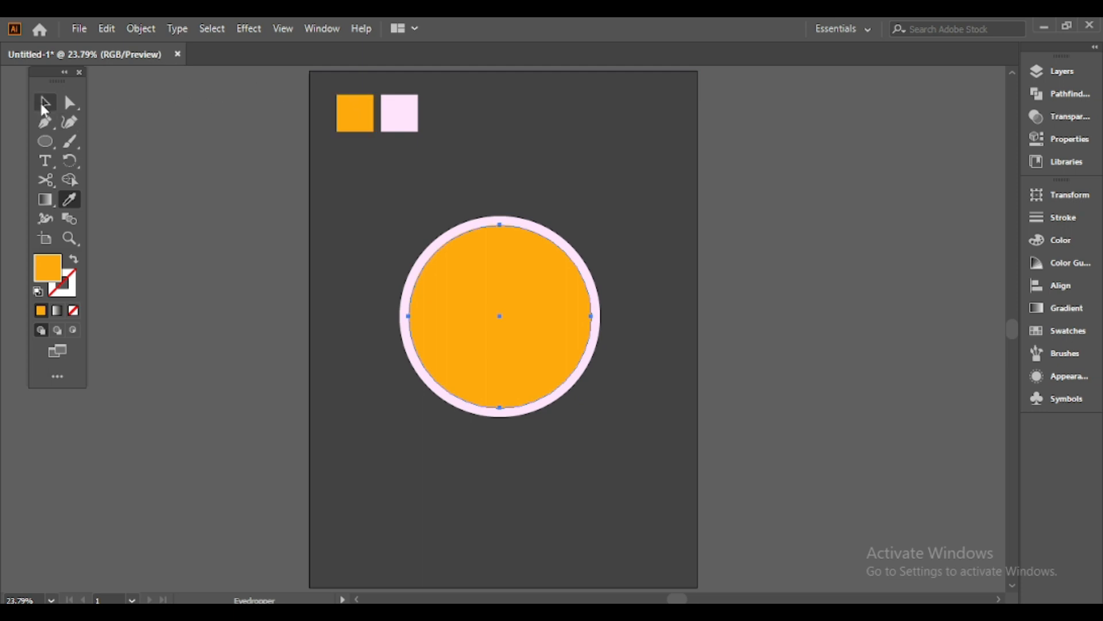
click(45, 102)
click(47, 148)
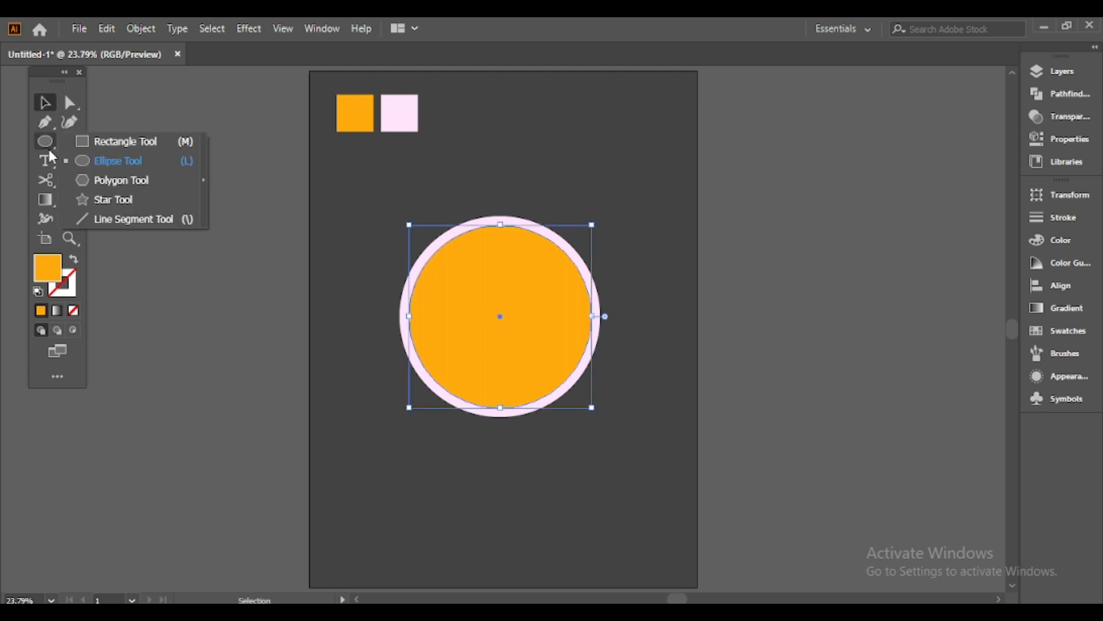
click(87, 142)
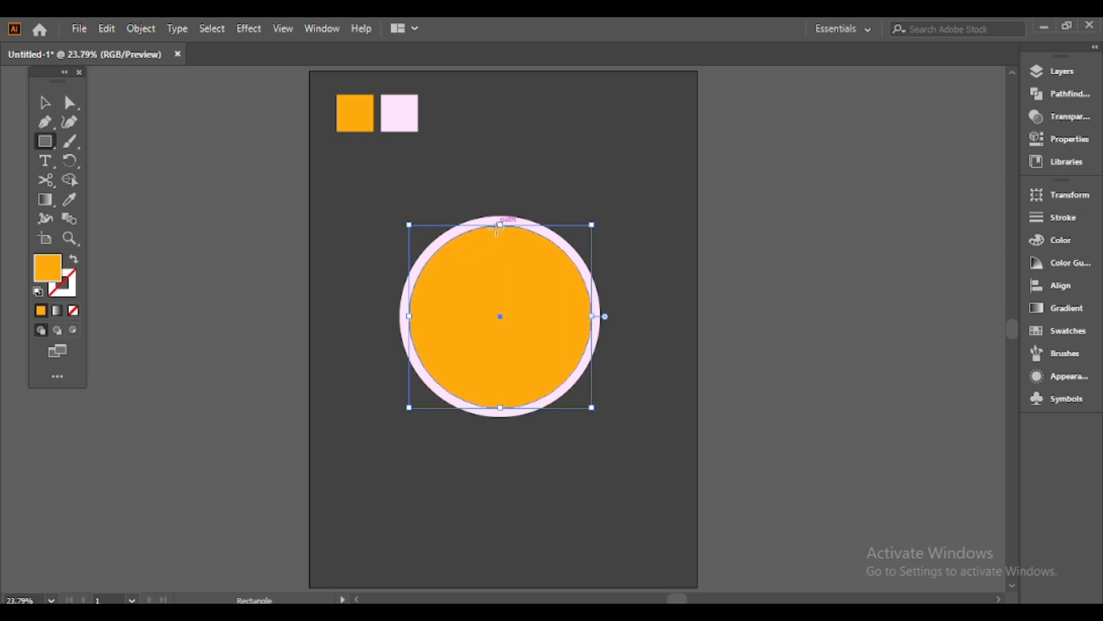
drag(497, 225, 500, 241)
key(ctrl+z)
key(v)
click(287, 219)
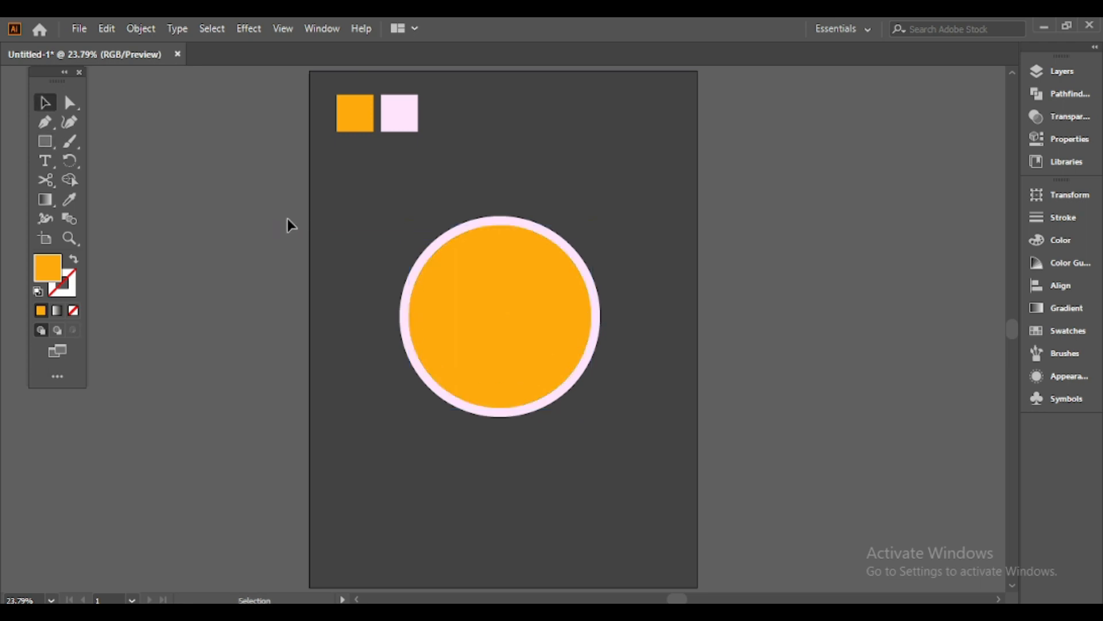
Draw a thin vertical rectangle from the orange circle's top anchor to its centre and colour it with the light pink swatch.
click(44, 141)
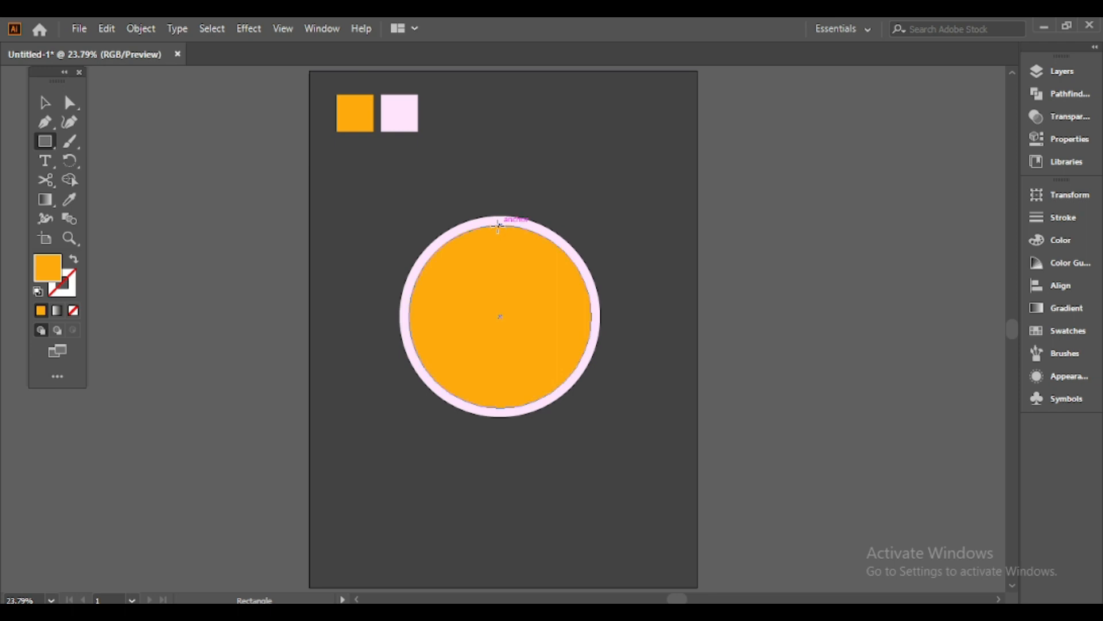
drag(499, 225, 504, 320)
key(v)
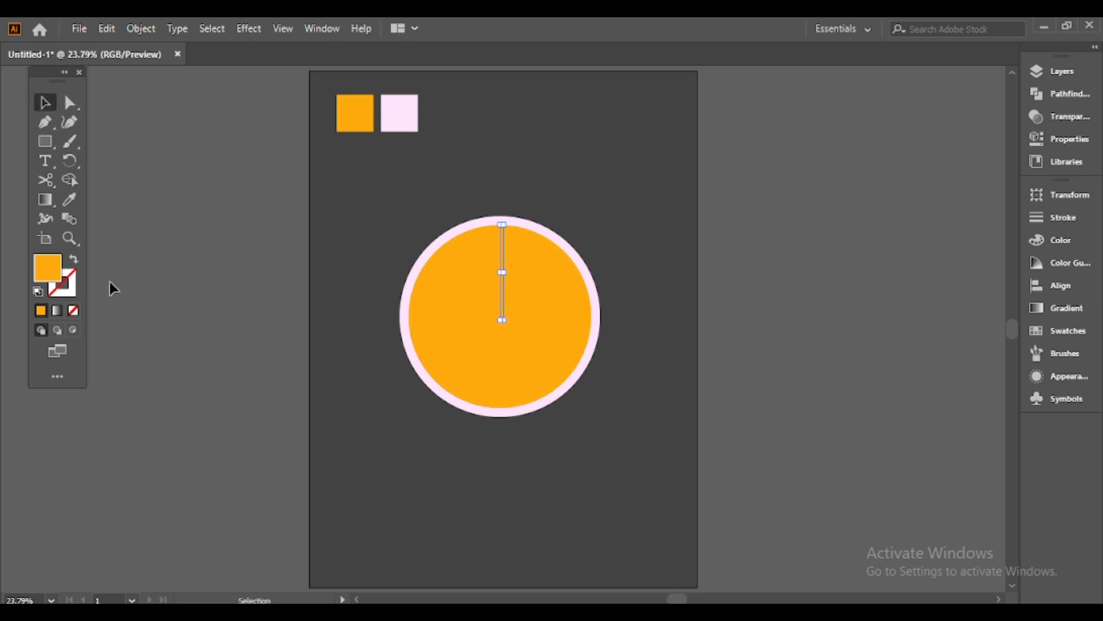
key(i)
click(406, 125)
key(v)
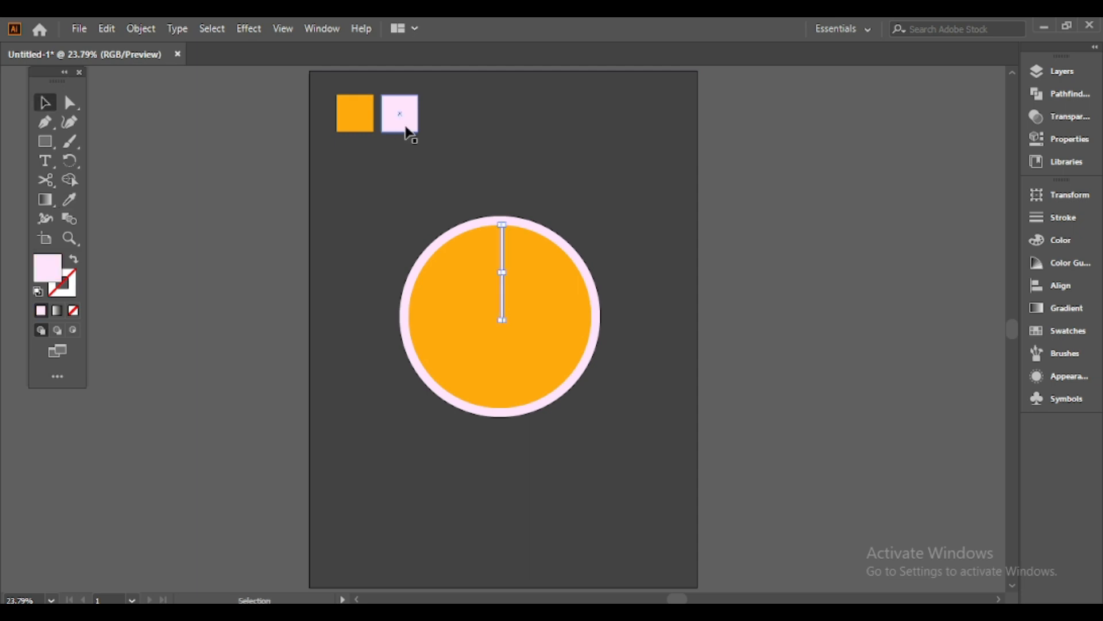
Make a copy of the thin pink strip rotated 36° about its lower end at the circle's centre.
click(75, 162)
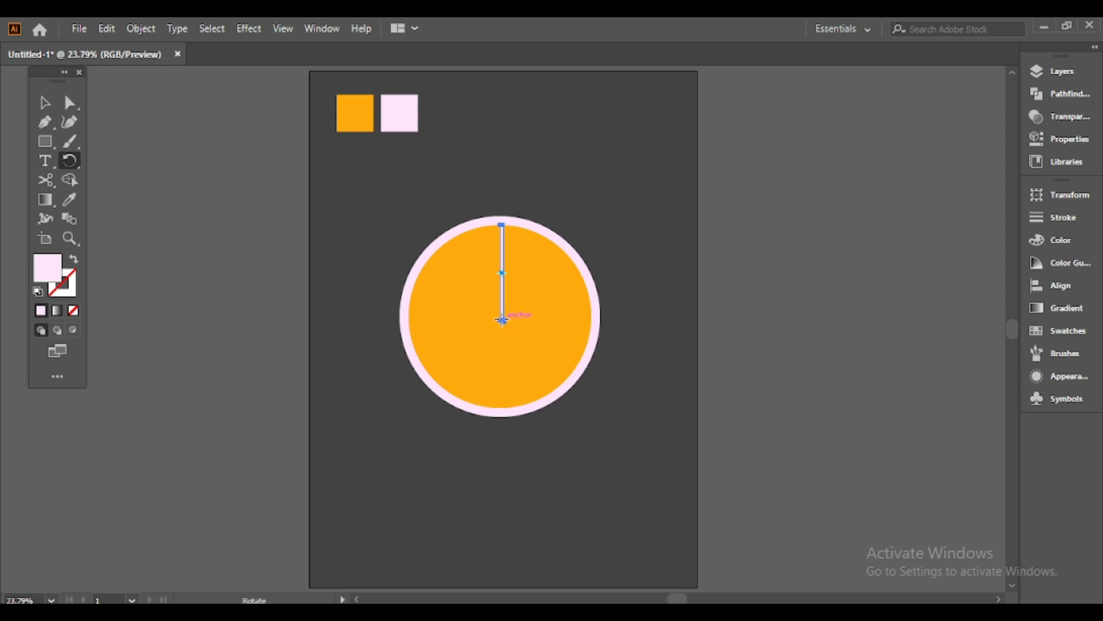
click(503, 321)
alt+click(502, 321)
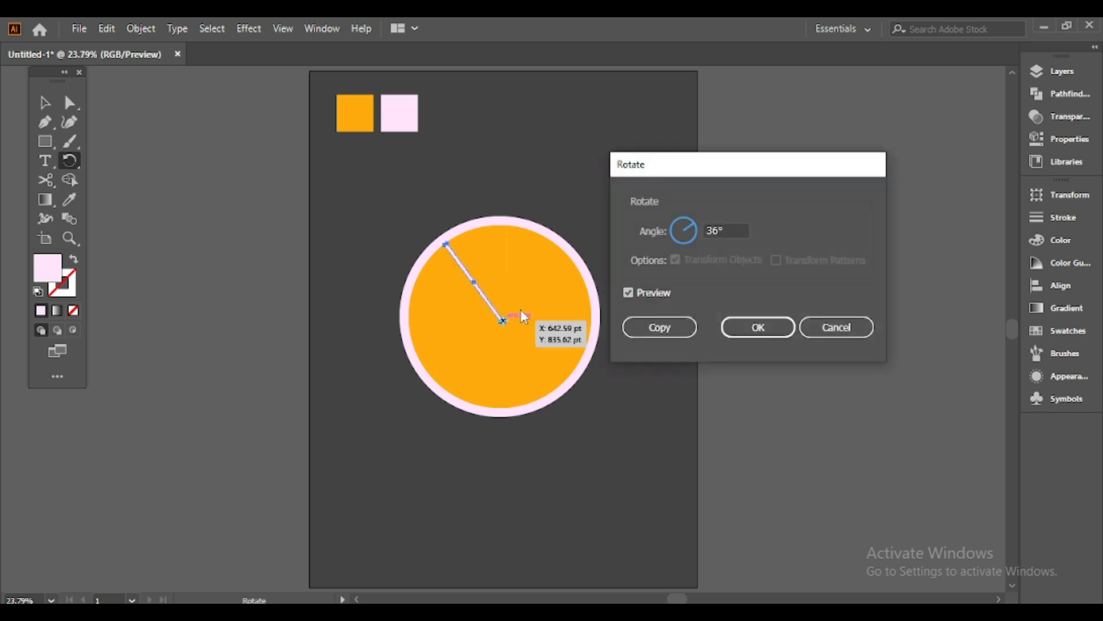
double_click(723, 230)
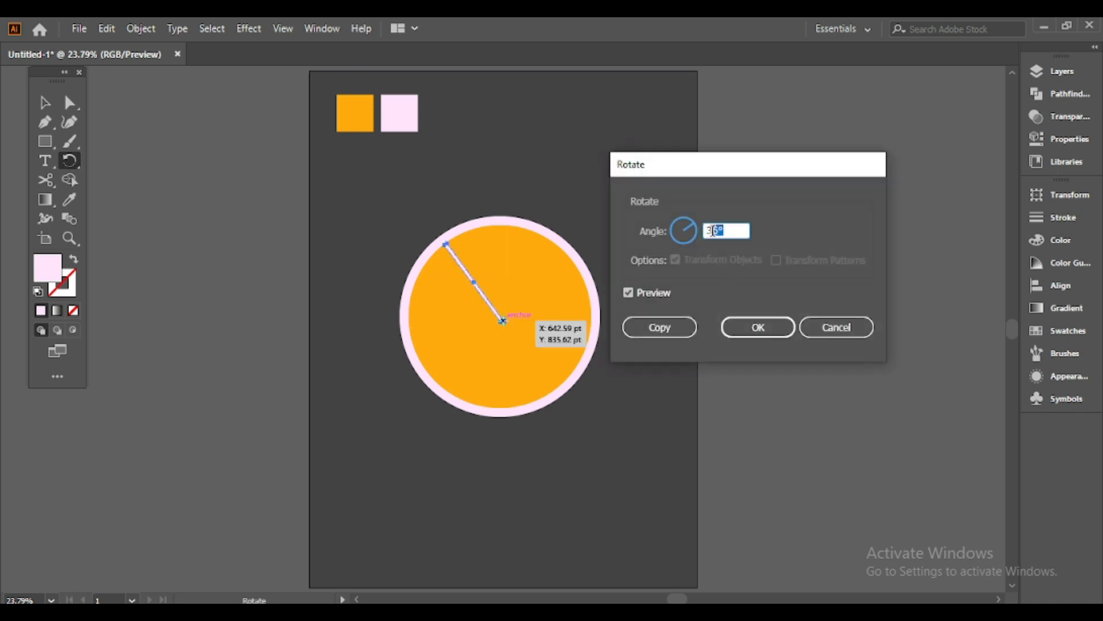
click(667, 327)
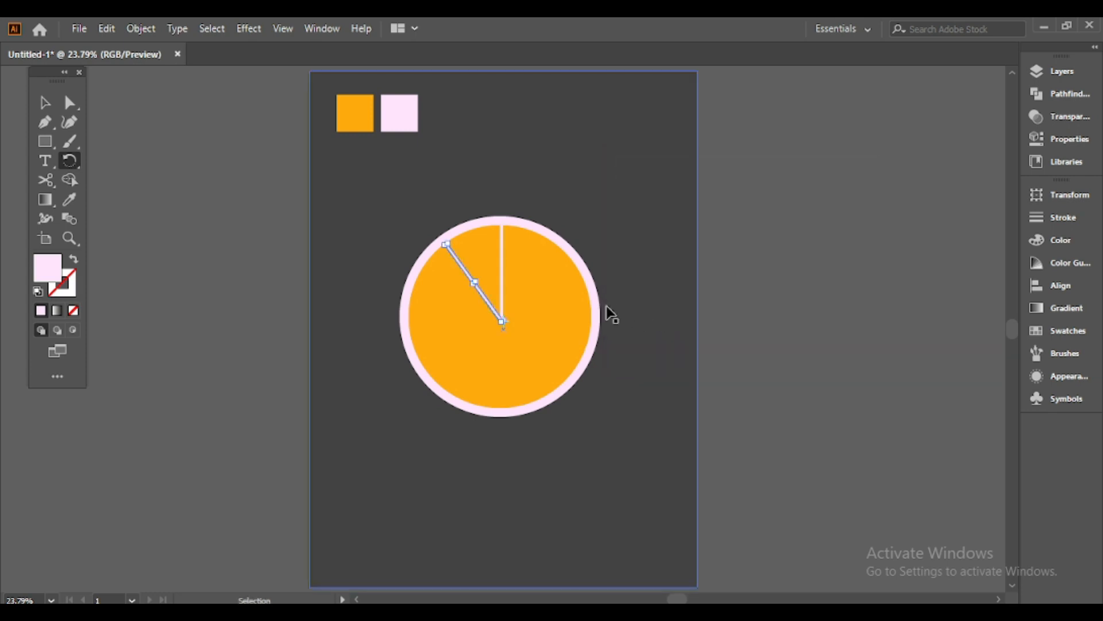
Repeat the 36° rotated copy eight more times until the strips divide the whole orange circle, and deselect.
key(ctrl+d)
key(ctrl+d)
key(ctrl+d)
key(ctrl+d)
key(ctrl+d)
key(ctrl+d)
key(ctrl+d)
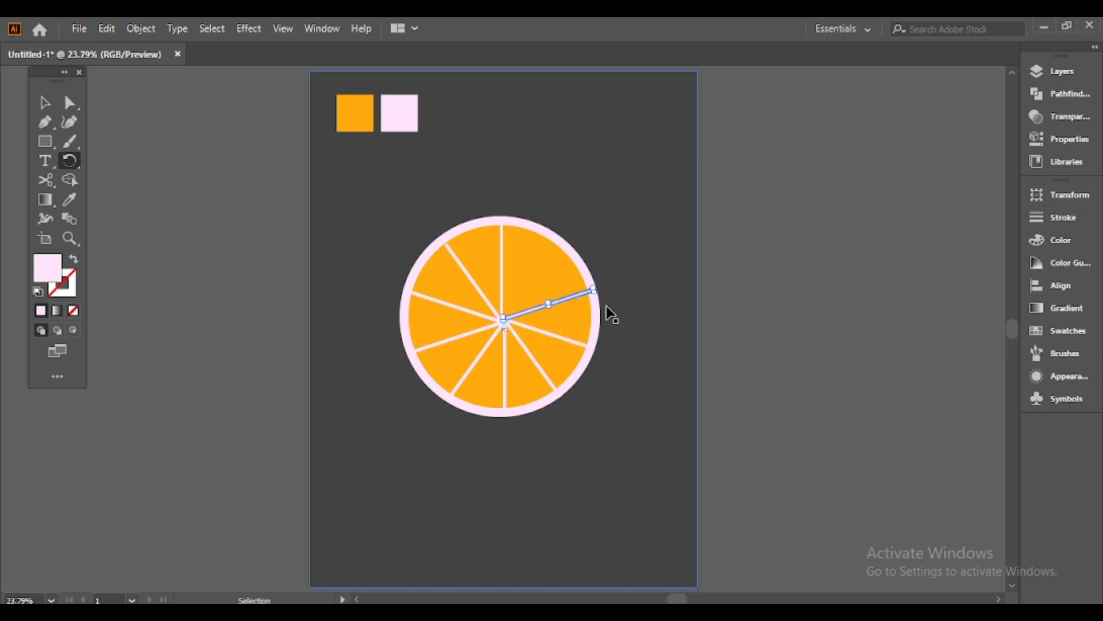
key(ctrl+d)
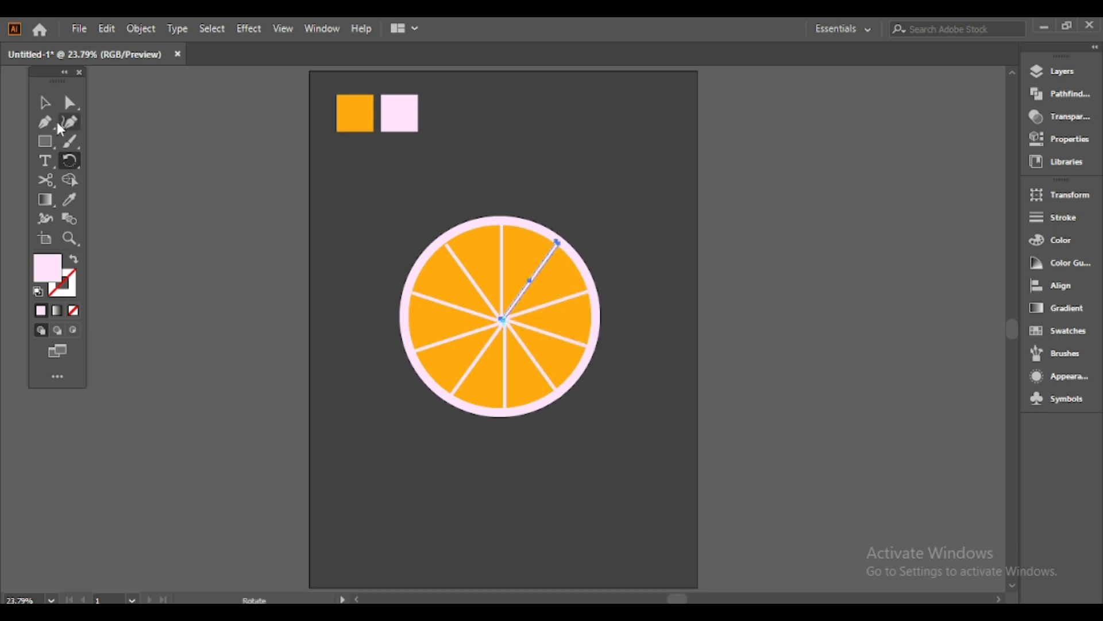
click(45, 103)
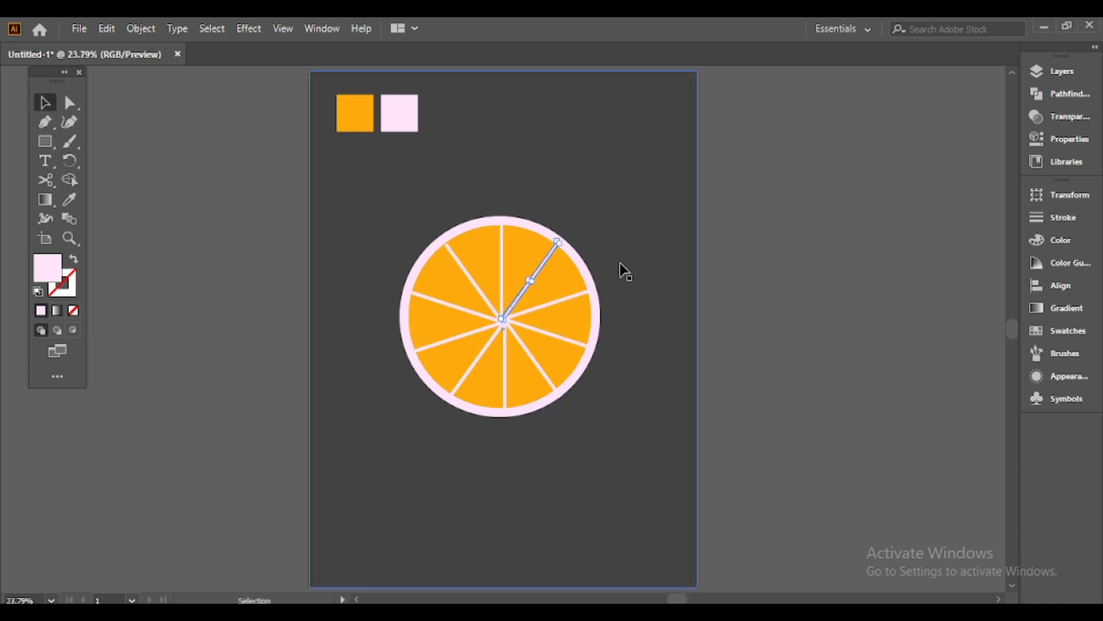
click(747, 264)
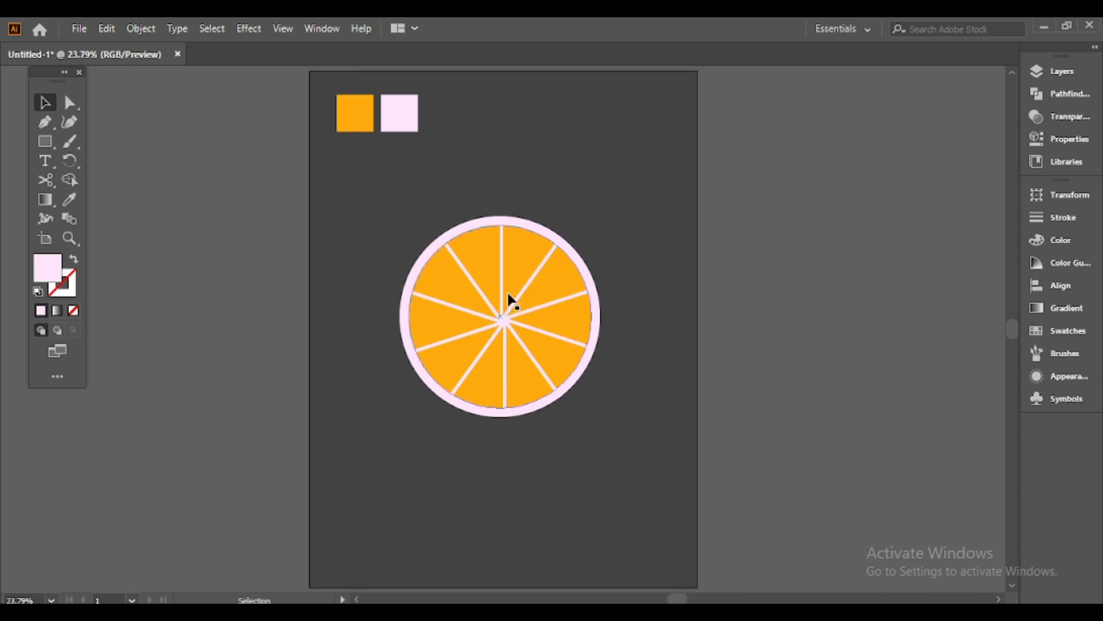
Select all ten pink strips together with the orange circle and group them.
shift+click(470, 277)
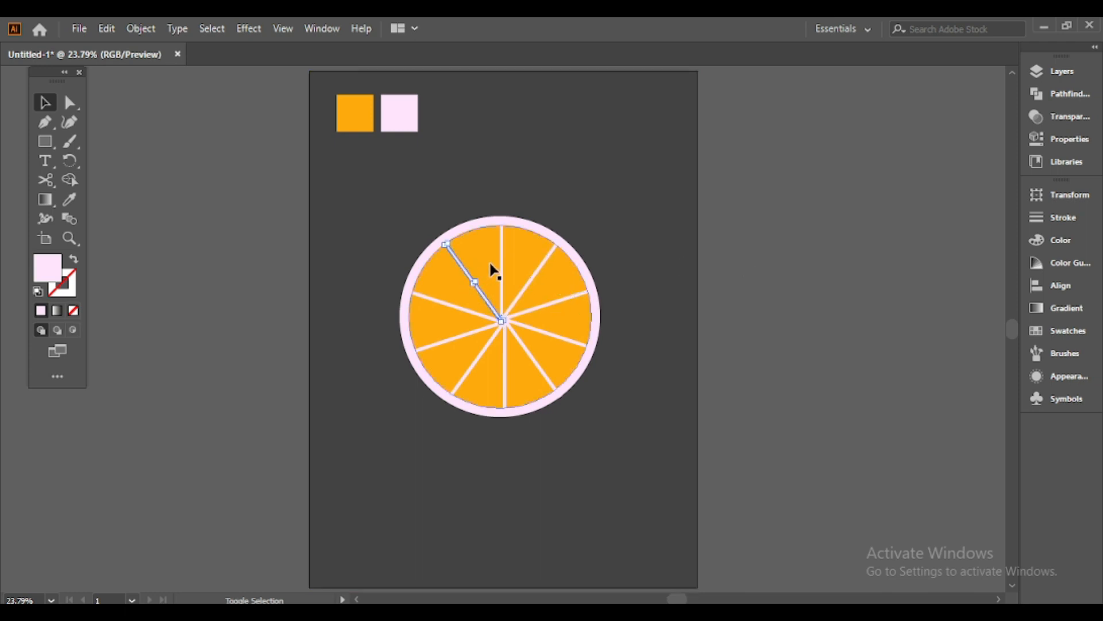
shift+click(504, 270)
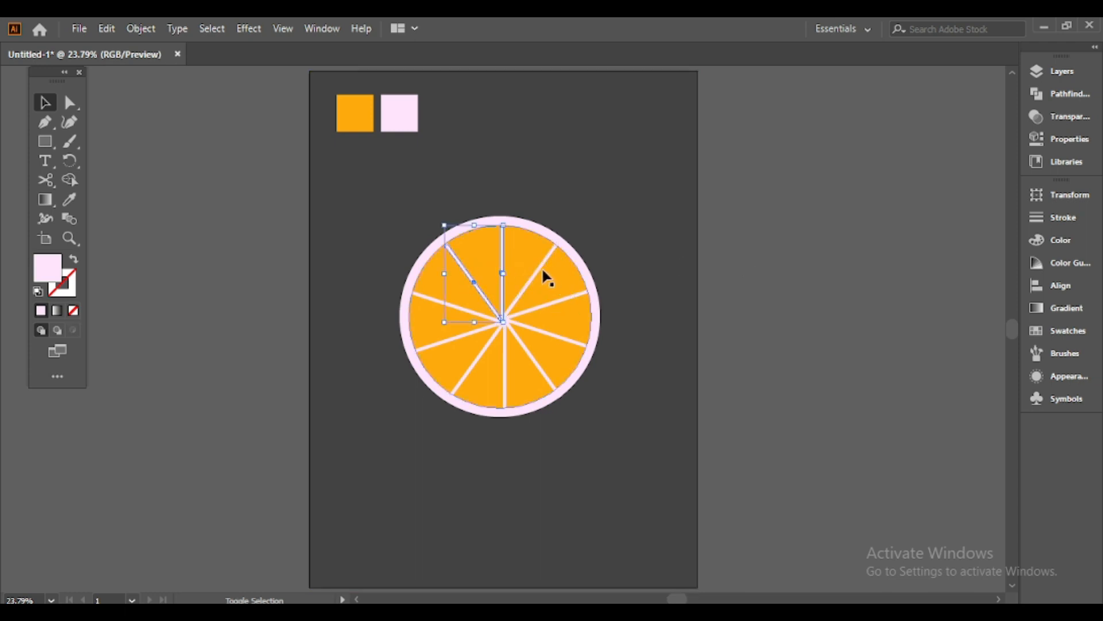
shift+click(540, 267)
shift+click(547, 298)
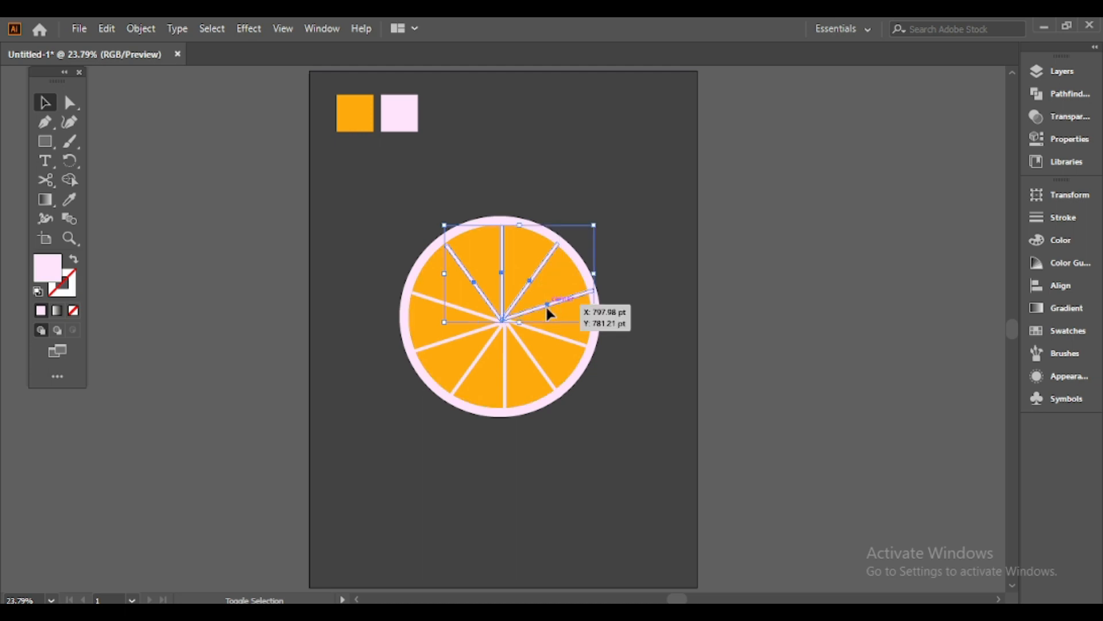
shift+click(536, 328)
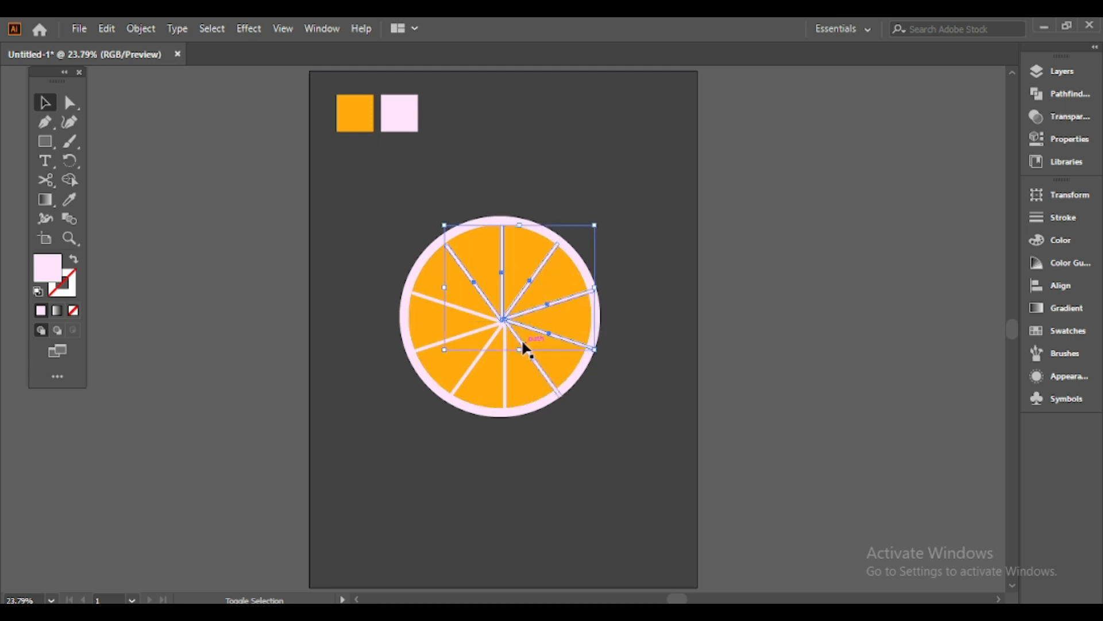
shift+click(519, 340)
shift+click(506, 346)
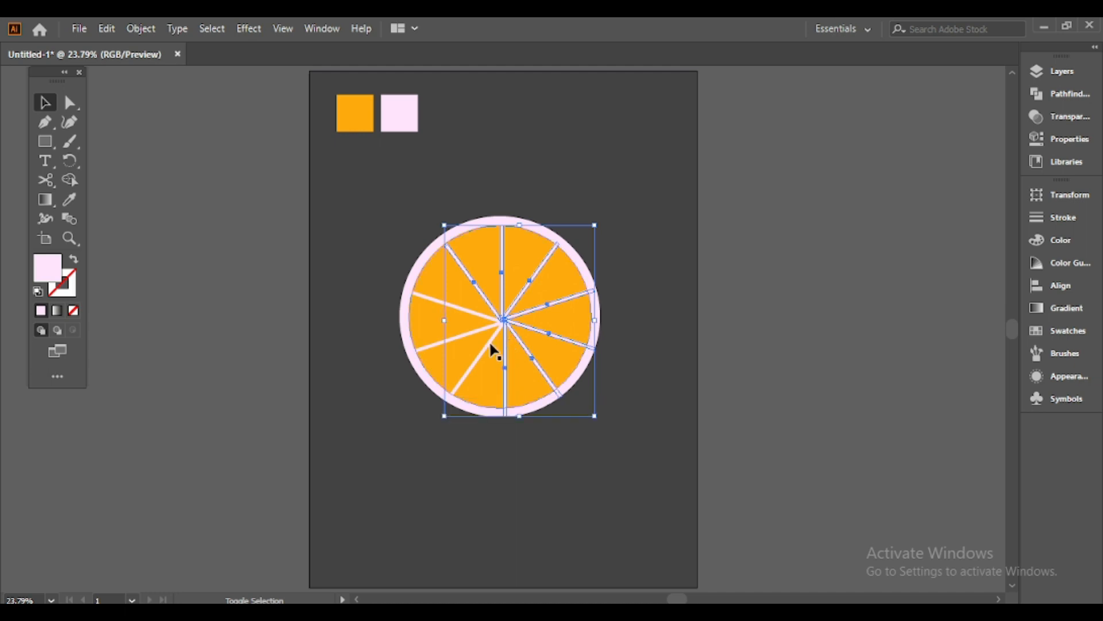
shift+click(485, 345)
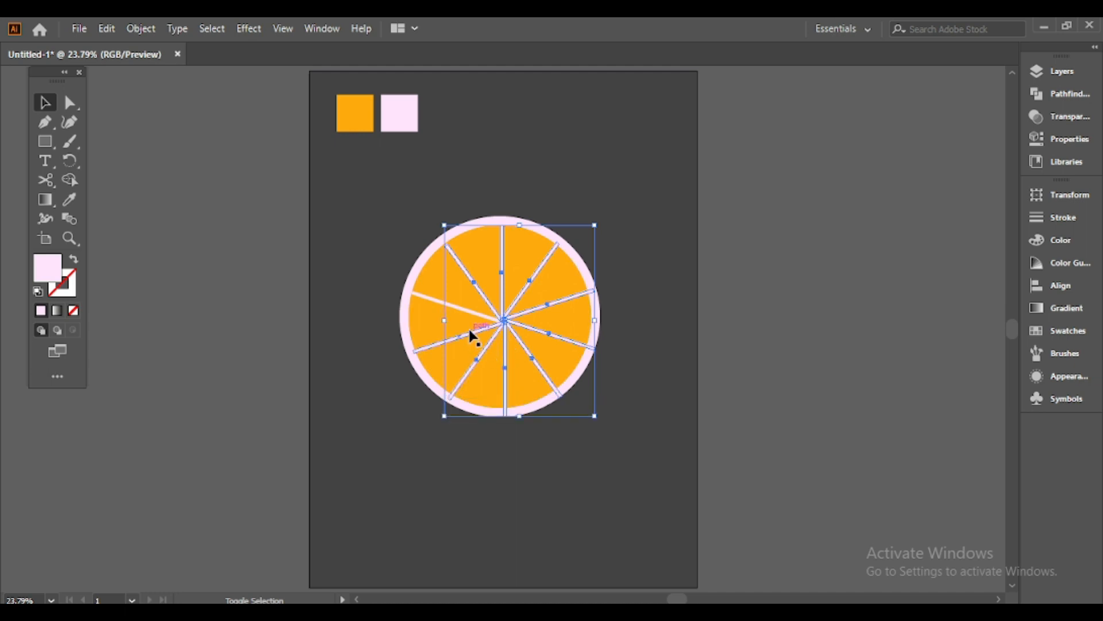
shift+click(473, 332)
shift+click(471, 314)
shift+click(469, 313)
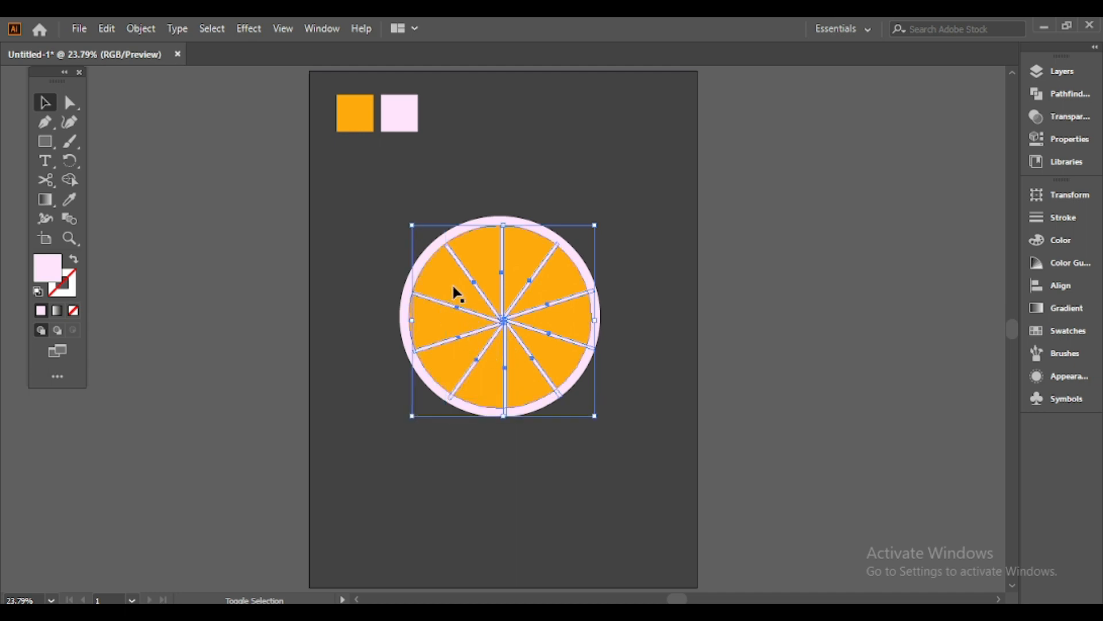
shift+click(452, 284)
key(ctrl+g)
right_click(455, 288)
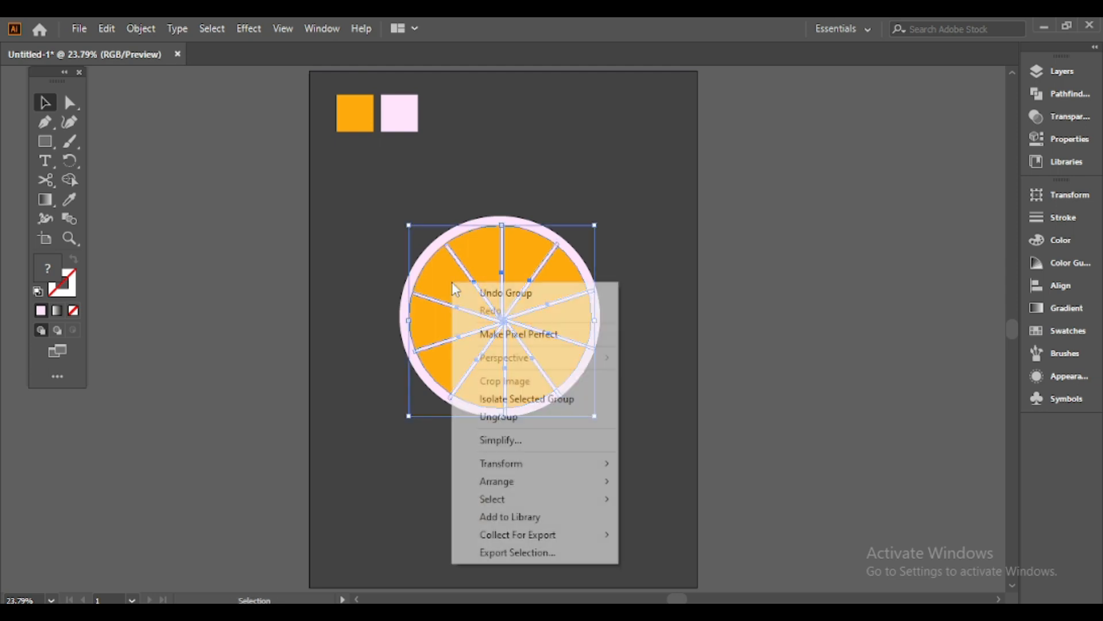
click(879, 265)
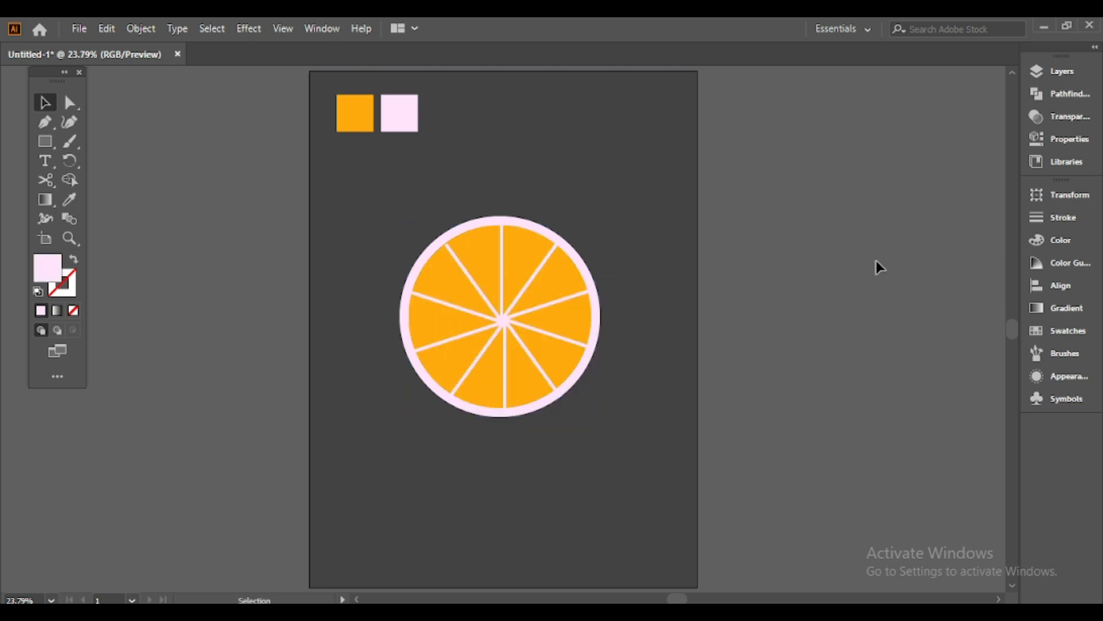
Try to narrow the whole orange slice, including its pink outer ring, horizontally from its left side.
click(427, 261)
shift+click(439, 267)
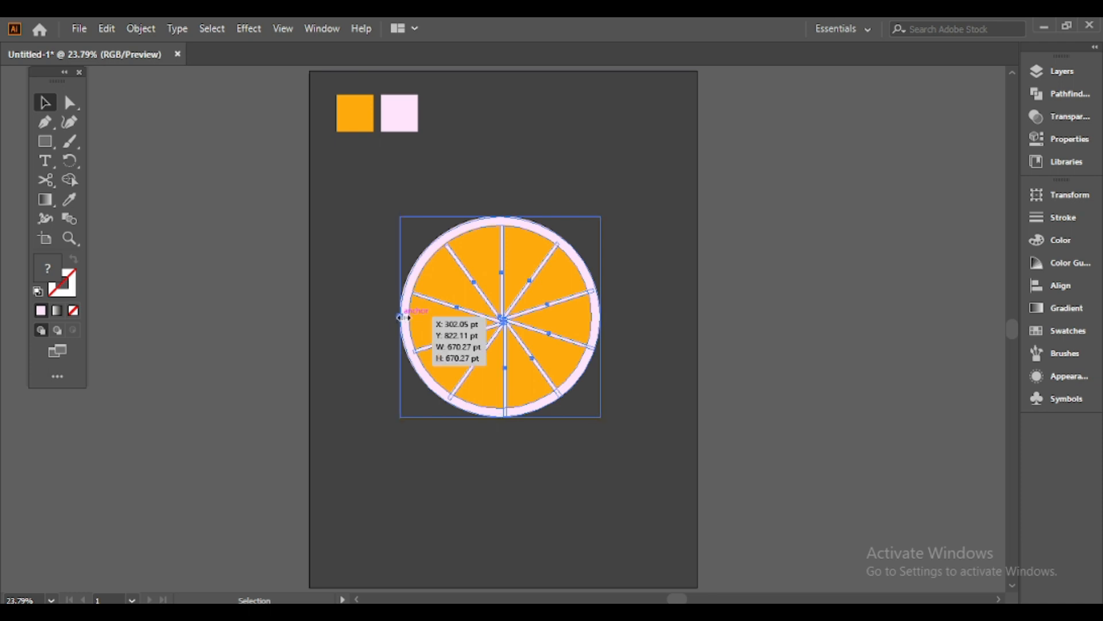
drag(401, 316, 430, 320)
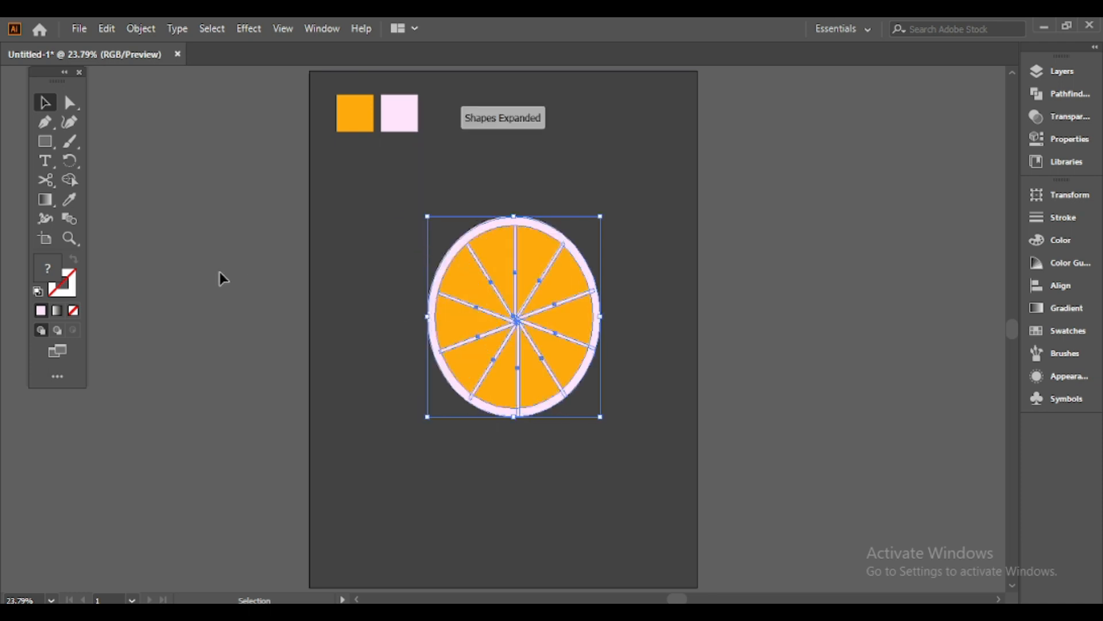
drag(45, 141, 65, 164)
key(ctrl+z)
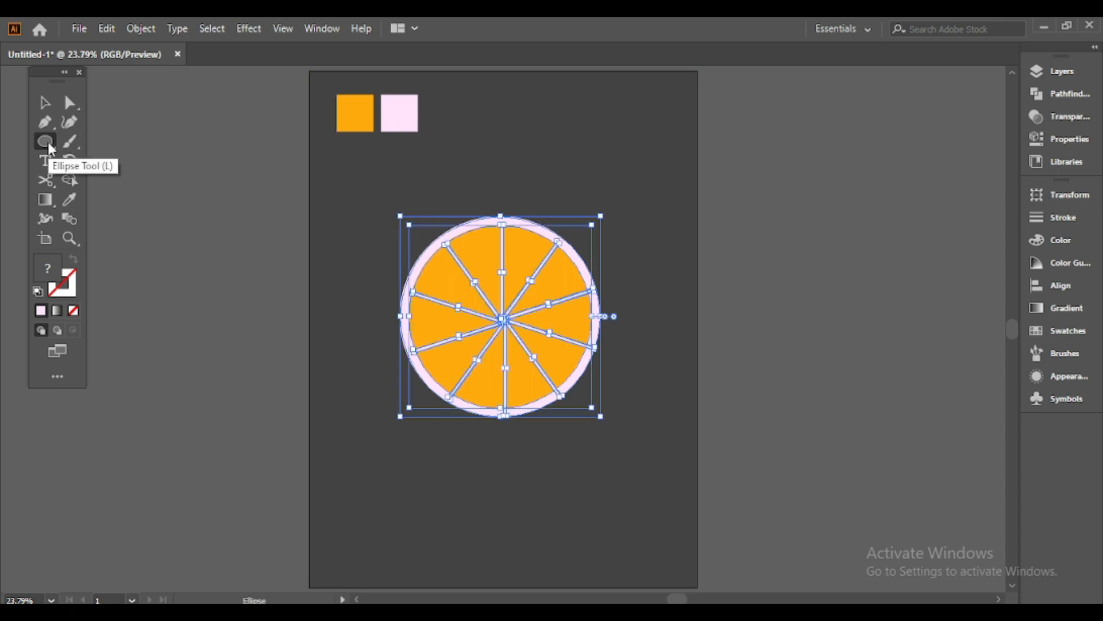
key(v)
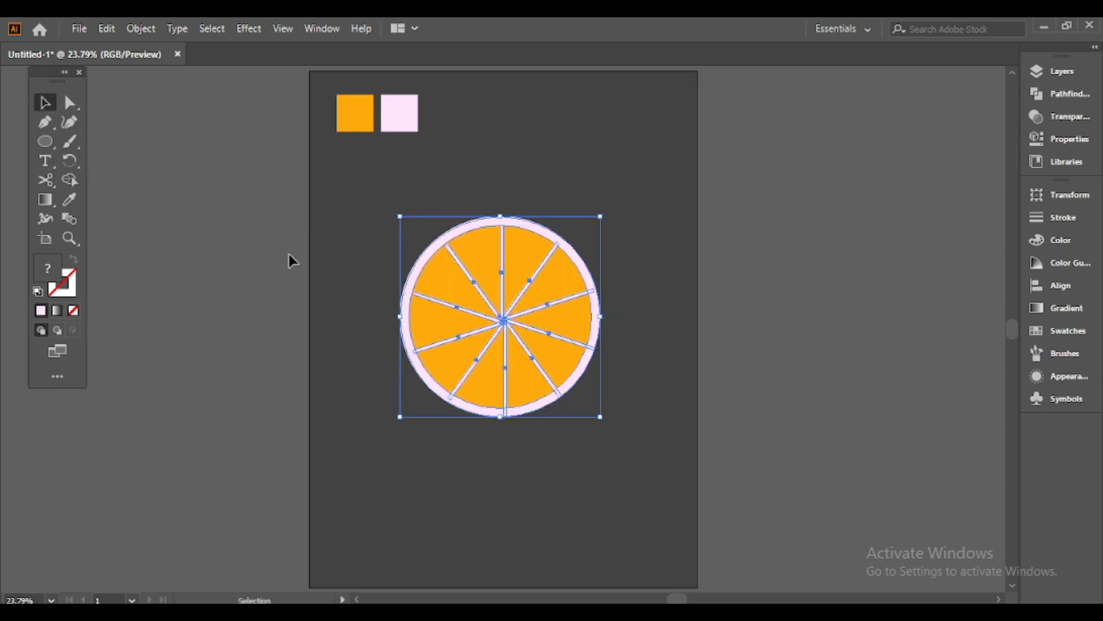
drag(253, 269, 441, 288)
click(302, 263)
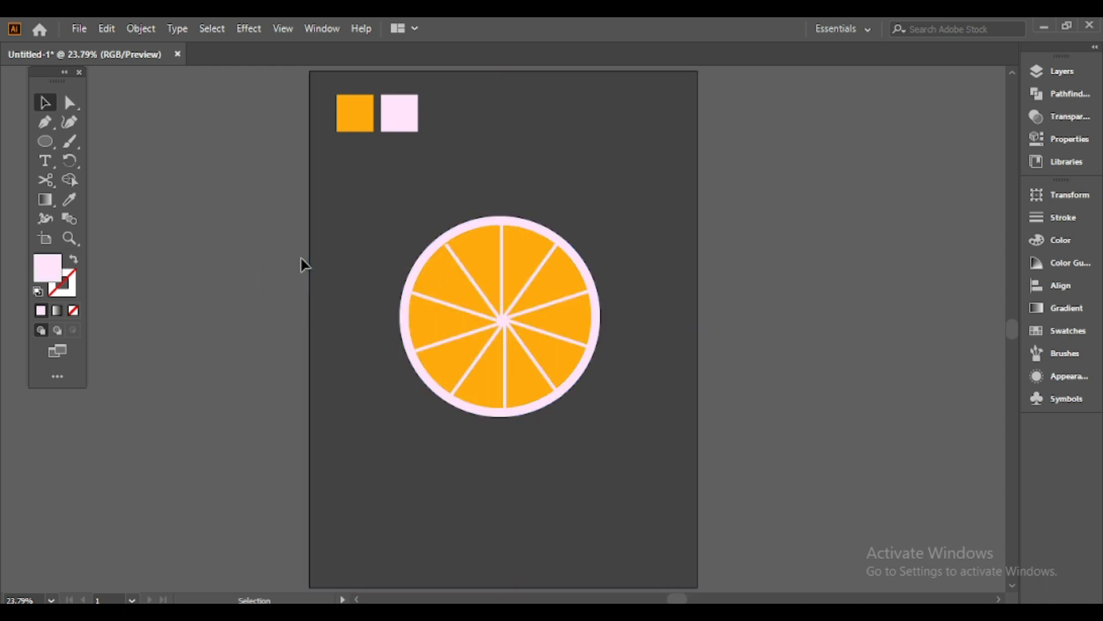
click(436, 270)
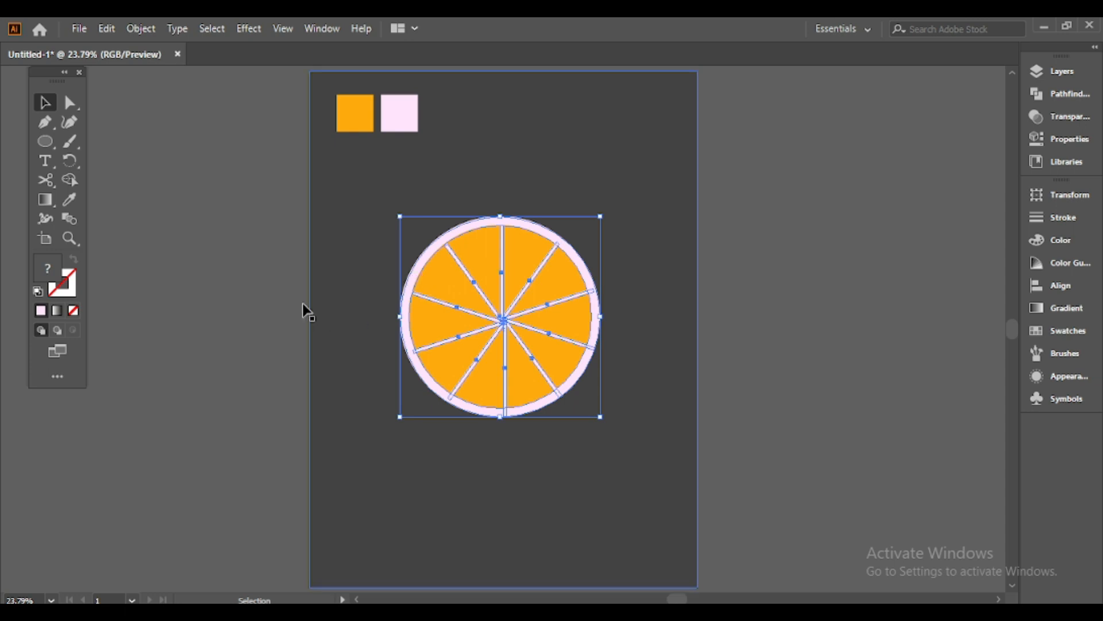
Draw a circle beside the artboard, about as large as the slice's inner orange circle, and fill it with the orange sample colour.
click(46, 143)
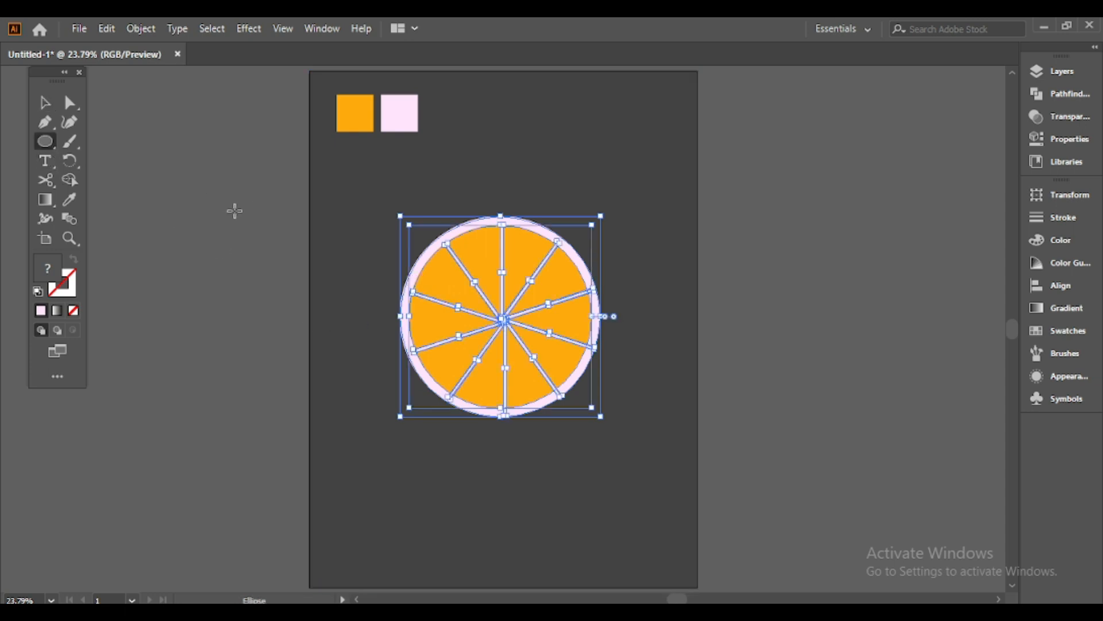
drag(235, 211, 327, 304)
key(i)
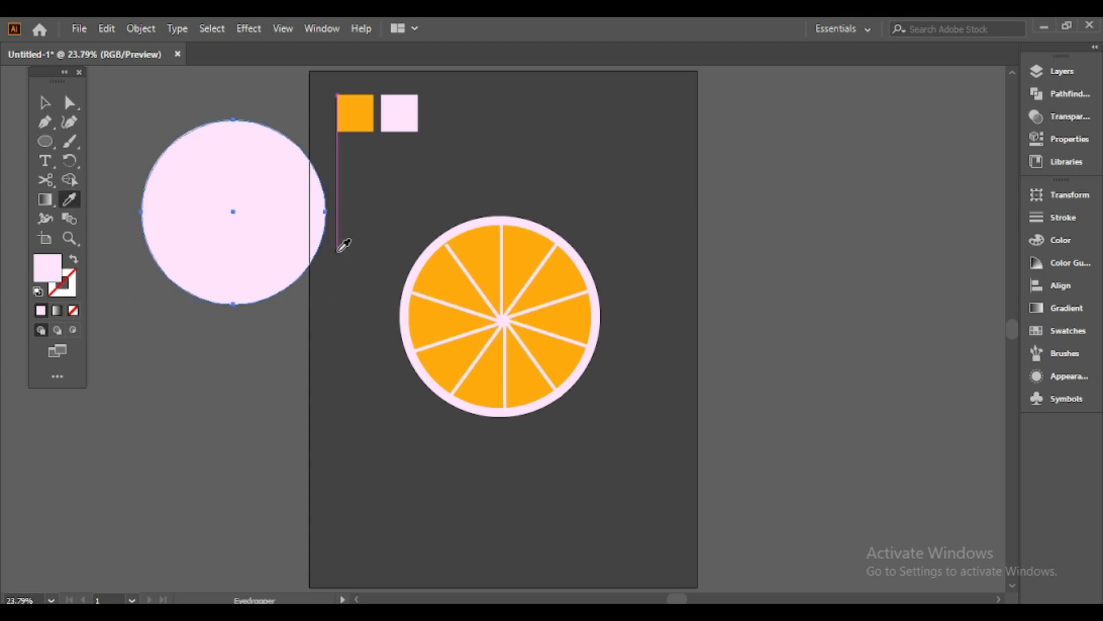
click(349, 120)
key(v)
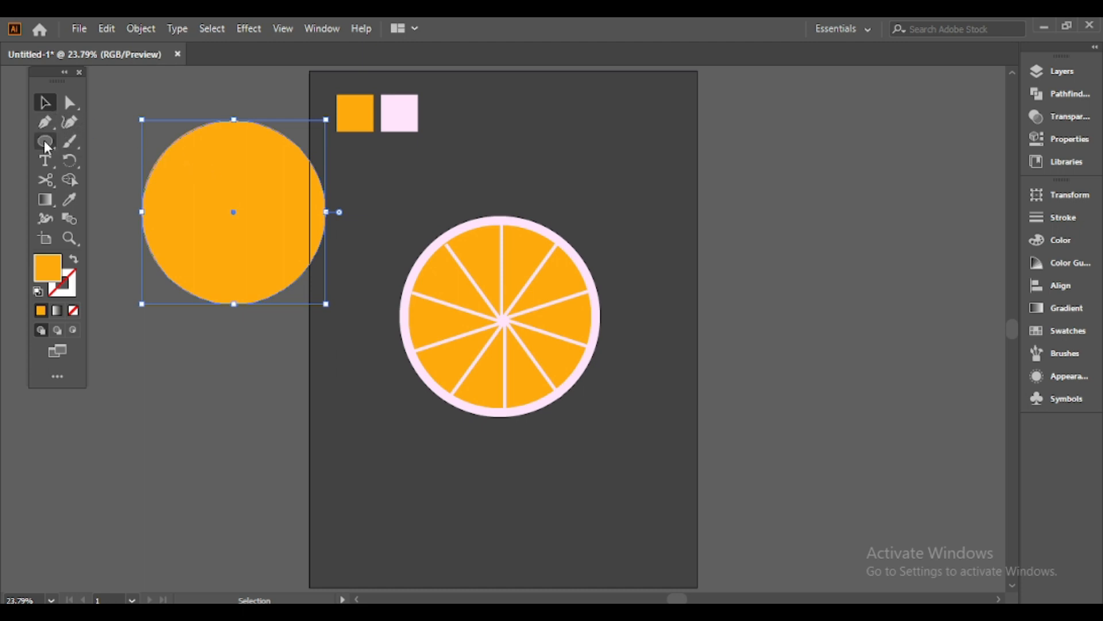
Cut away the new circle's right half with an overlapping rectangle and Shape Builder, and shift the remaining half circle slightly down and right.
key(m)
drag(234, 108, 330, 311)
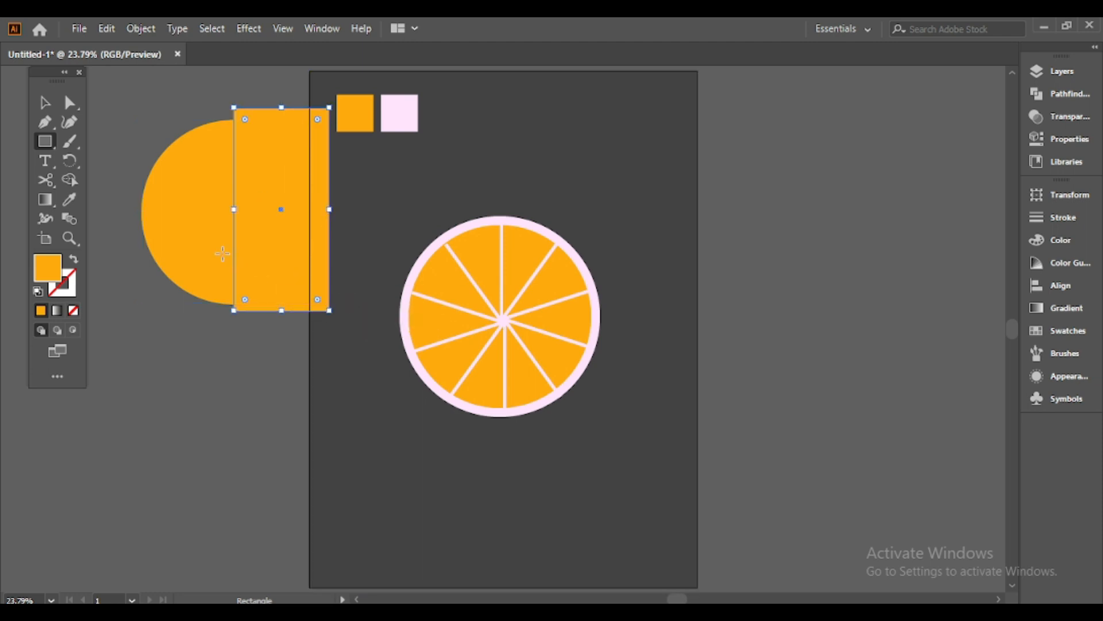
key(v)
shift+click(192, 228)
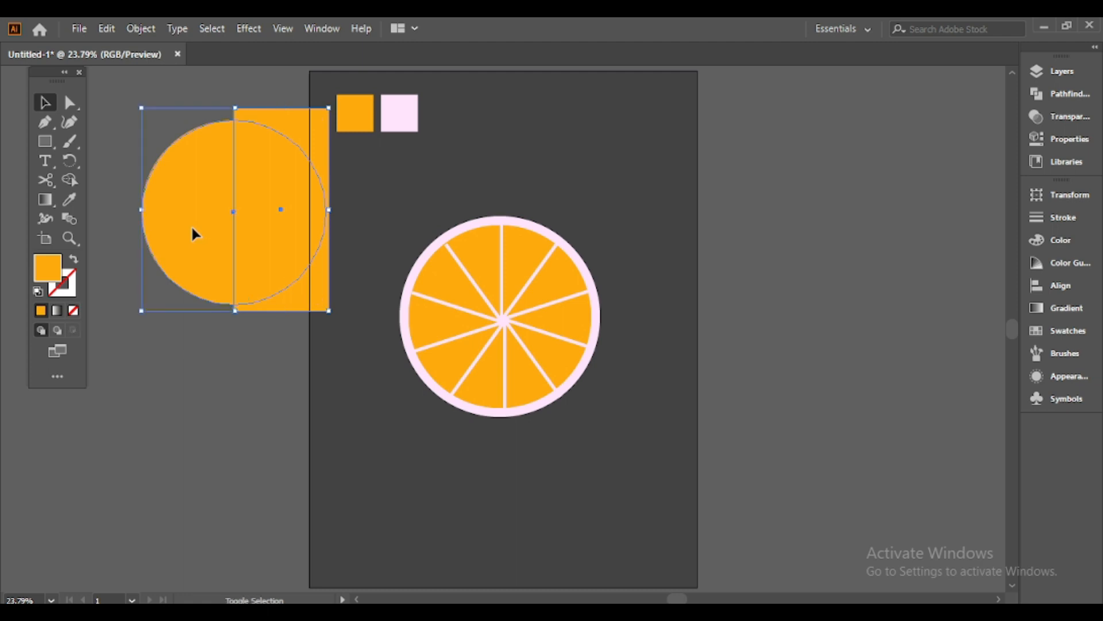
key(shift+m)
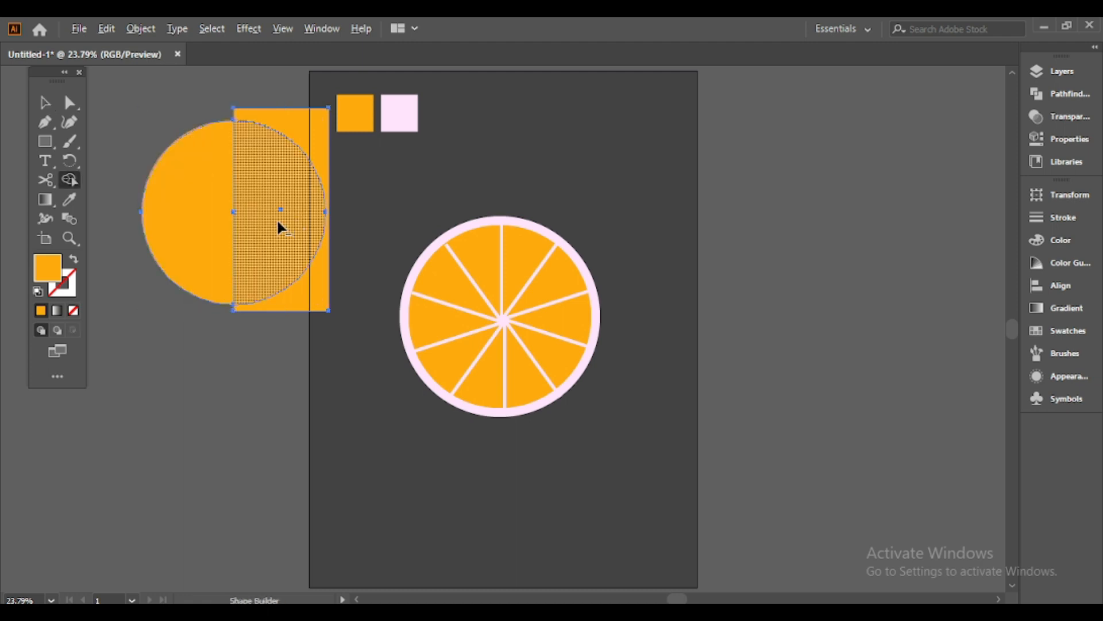
drag(278, 339, 275, 171)
key(v)
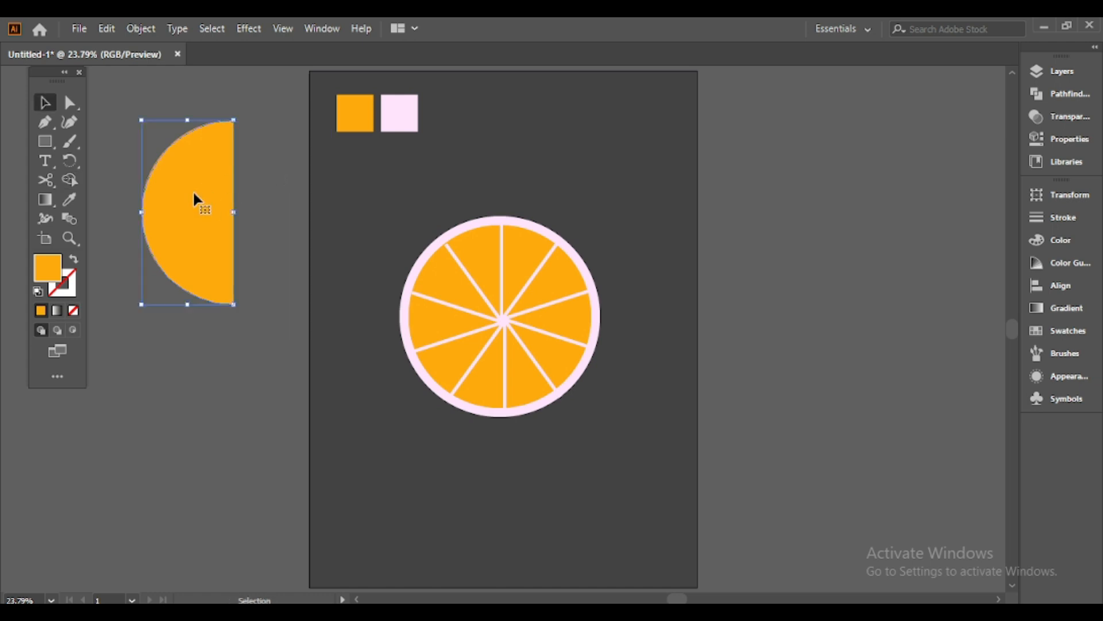
drag(193, 193, 221, 239)
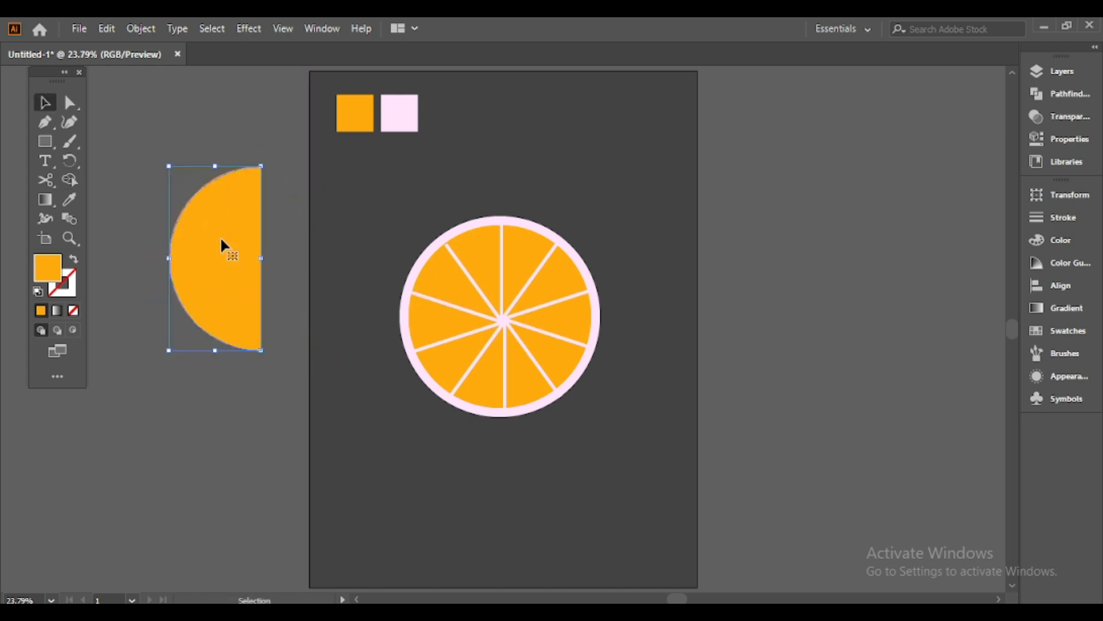
Narrow the grouped slice horizontally from its left side, and place the orange half circle over its left half, slightly enlarged to cover it.
click(431, 323)
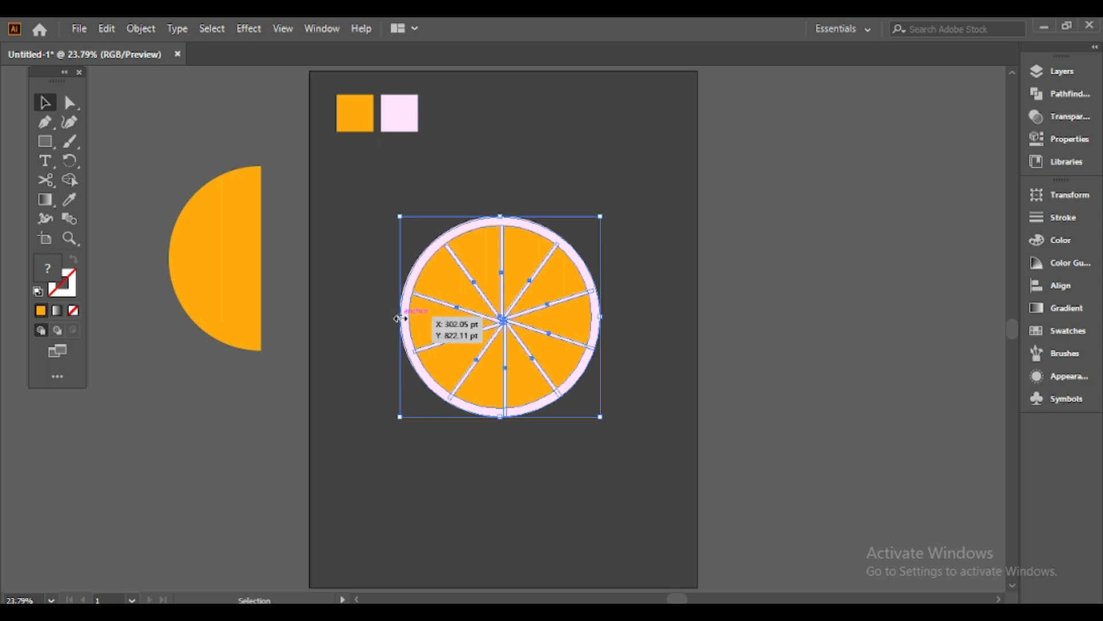
drag(400, 318, 426, 316)
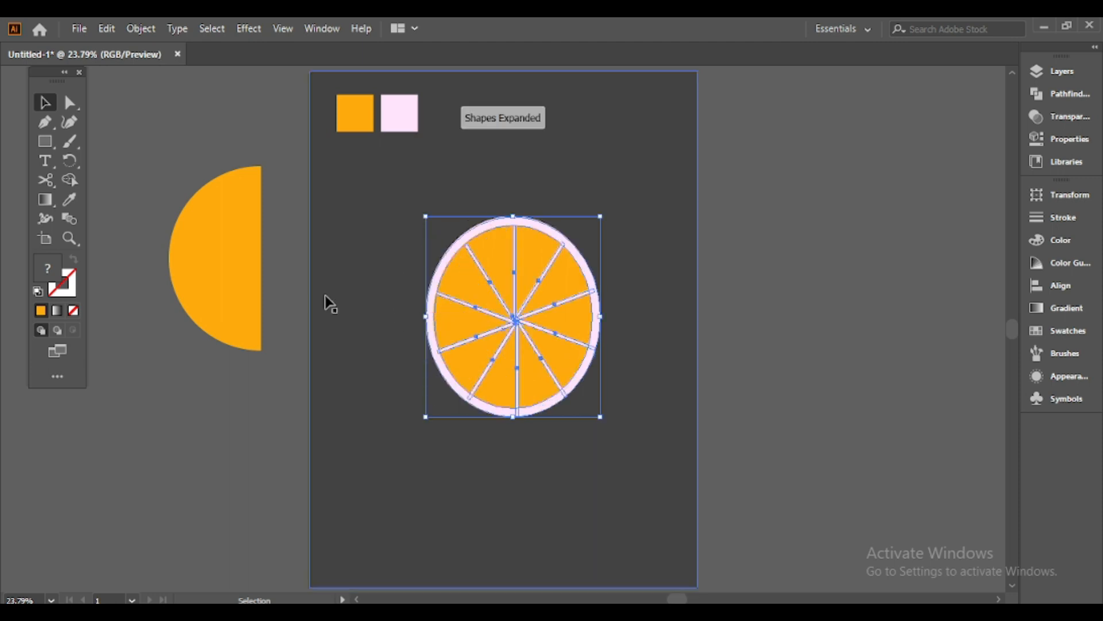
drag(236, 276, 480, 324)
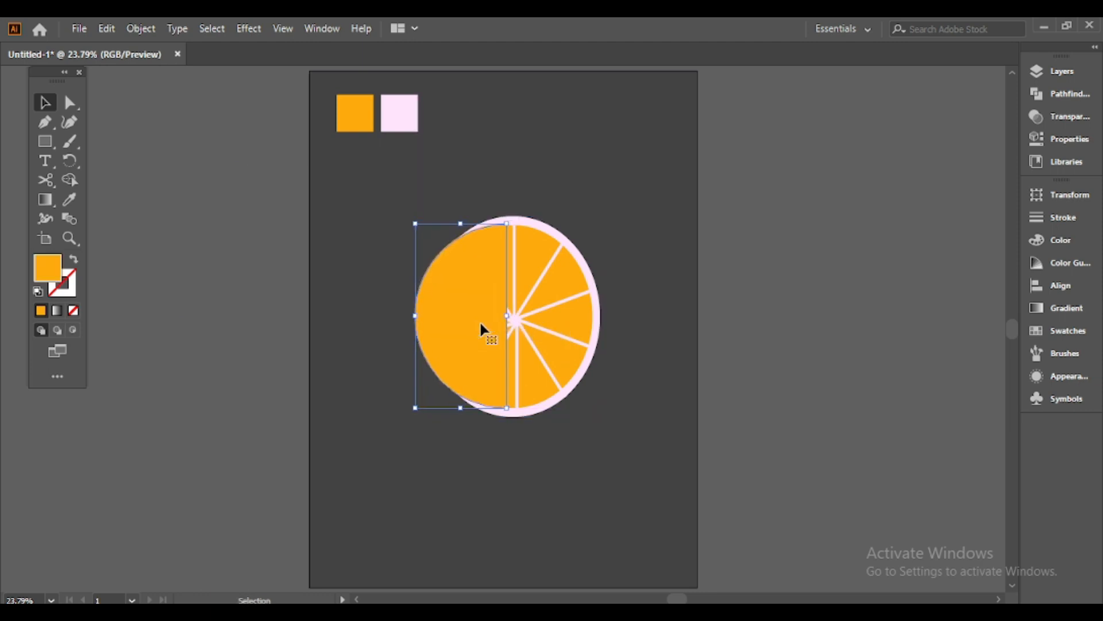
key(Left)
key(Left)
drag(505, 317, 516, 318)
Arrange the half circle behind the slice but above the dark background, and reduce its height slightly to match the slice.
right_click(515, 318)
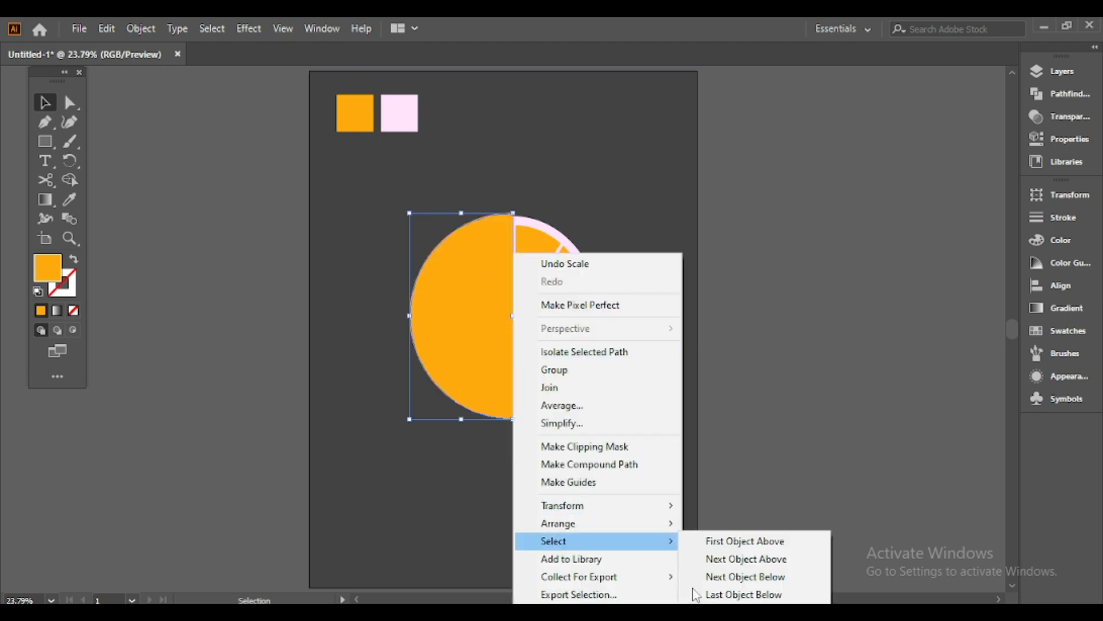
mouse_move(675, 526)
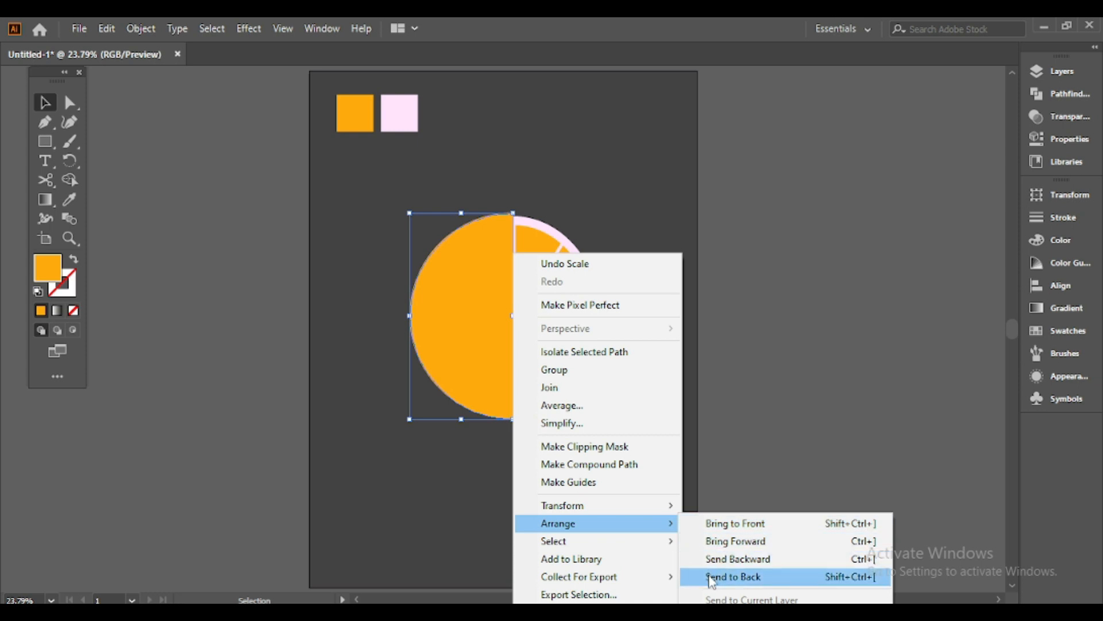
click(712, 577)
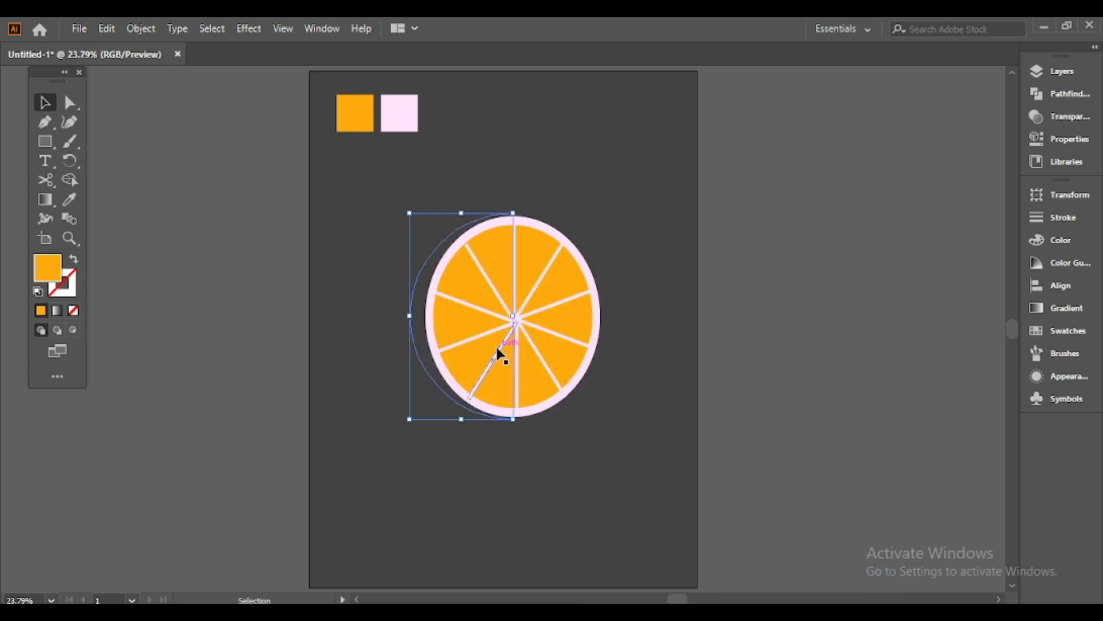
right_click(378, 344)
mouse_move(466, 527)
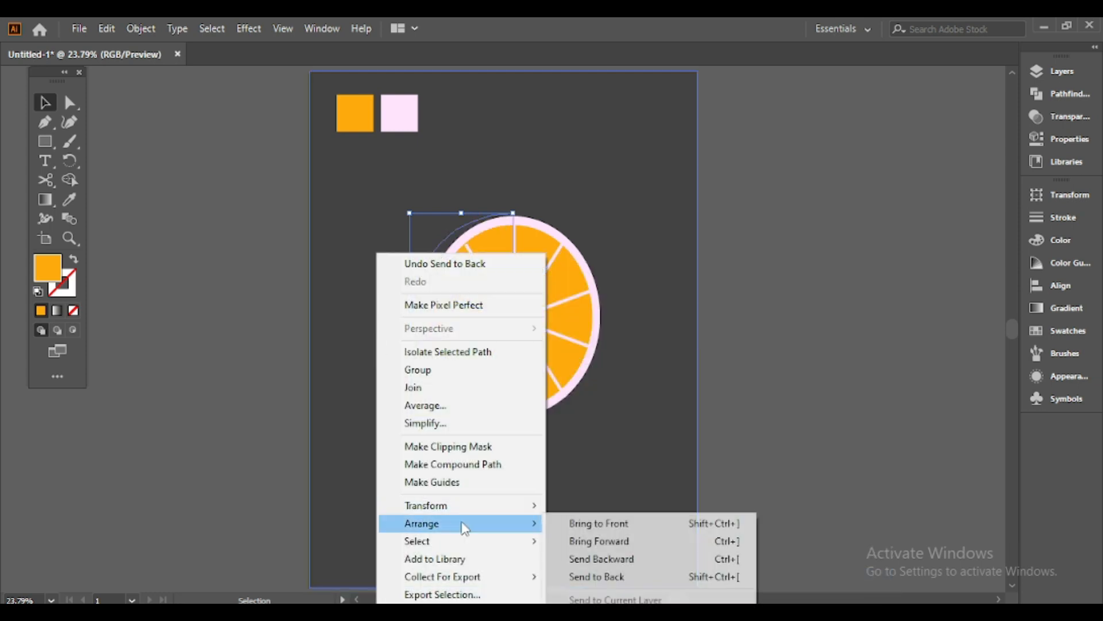
click(575, 543)
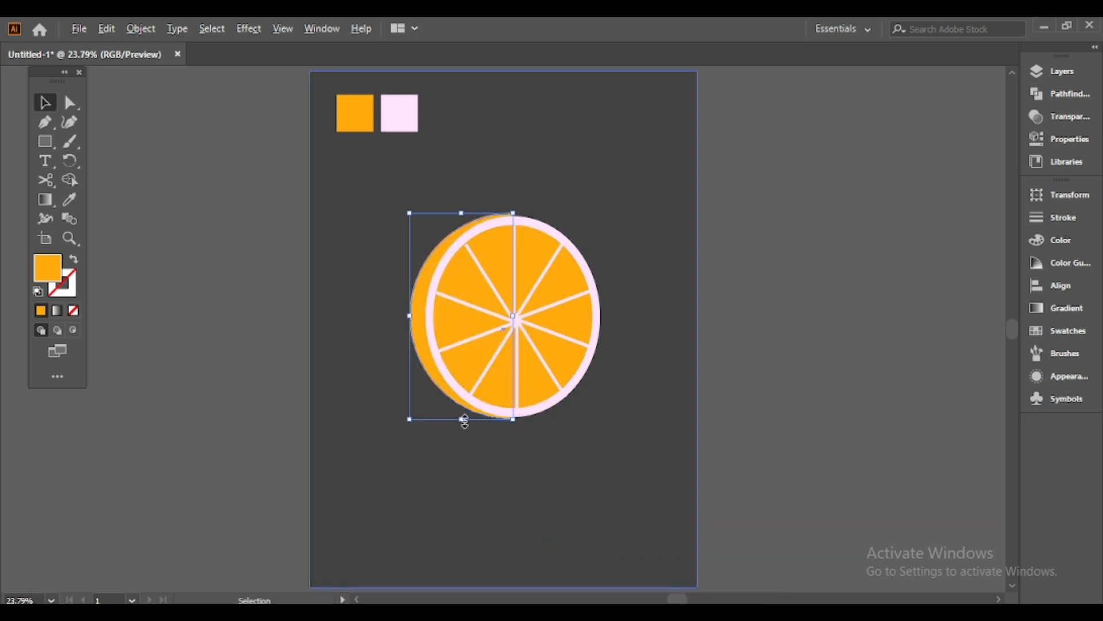
drag(465, 420, 461, 417)
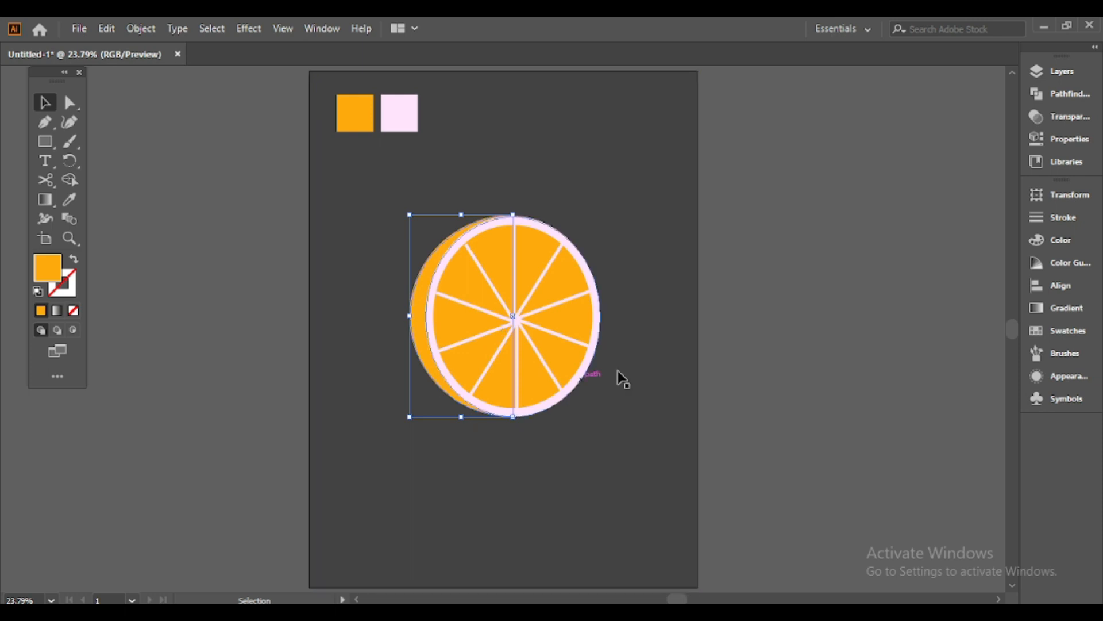
click(751, 384)
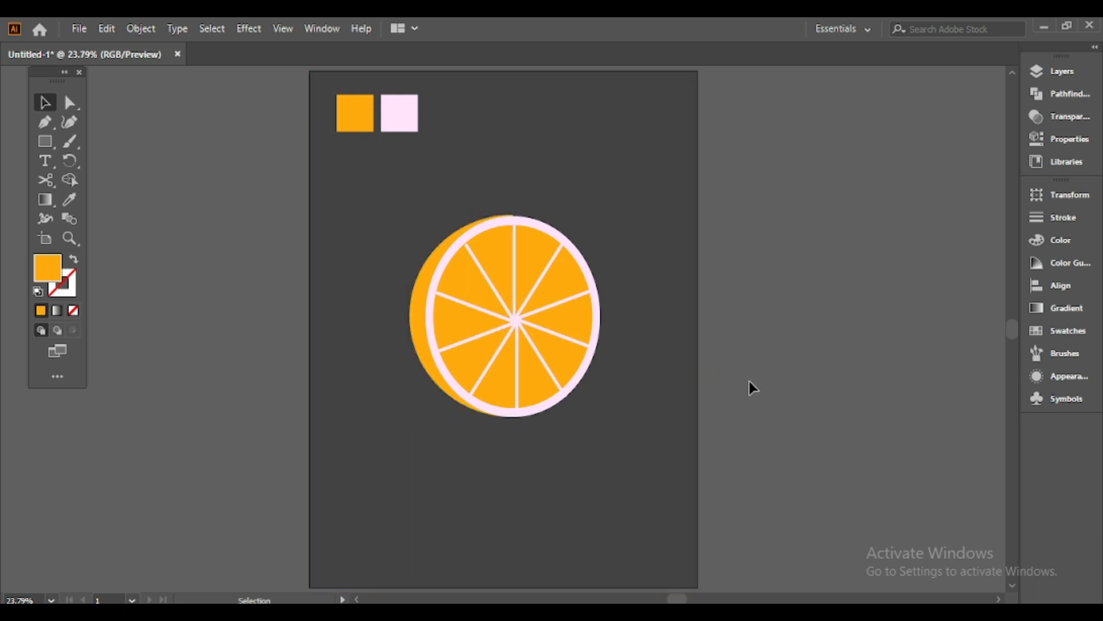
Try to rotate the slice and the half circle together slightly counterclockwise, and undo the rotation.
click(481, 316)
shift+click(412, 305)
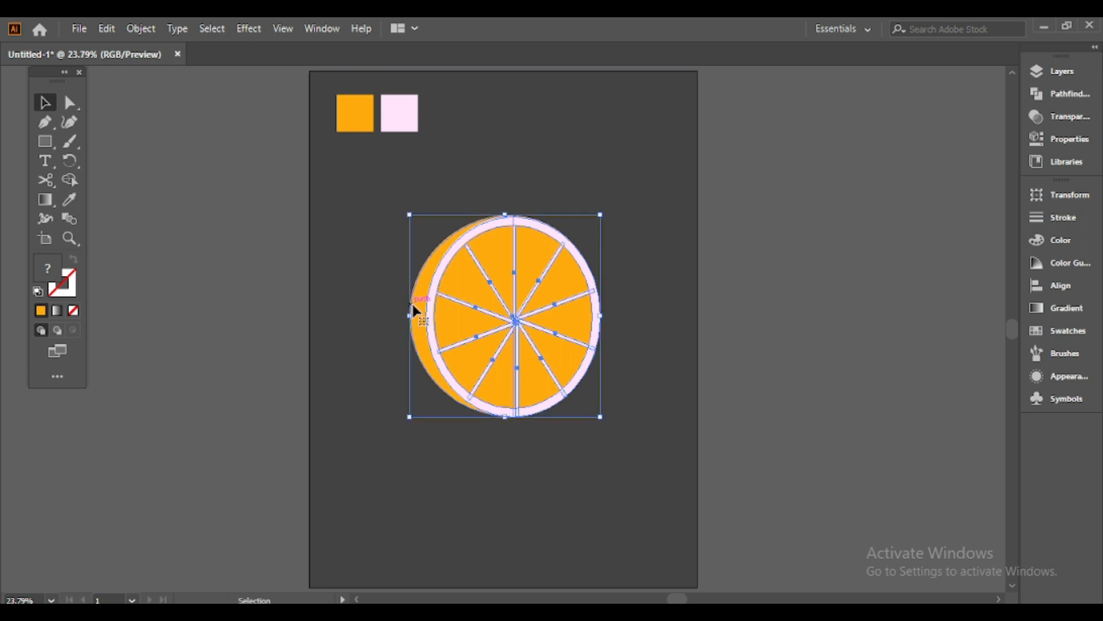
mouse_move(608, 422)
mouse_down()
mouse_move(606, 408)
mouse_move(612, 417)
mouse_up()
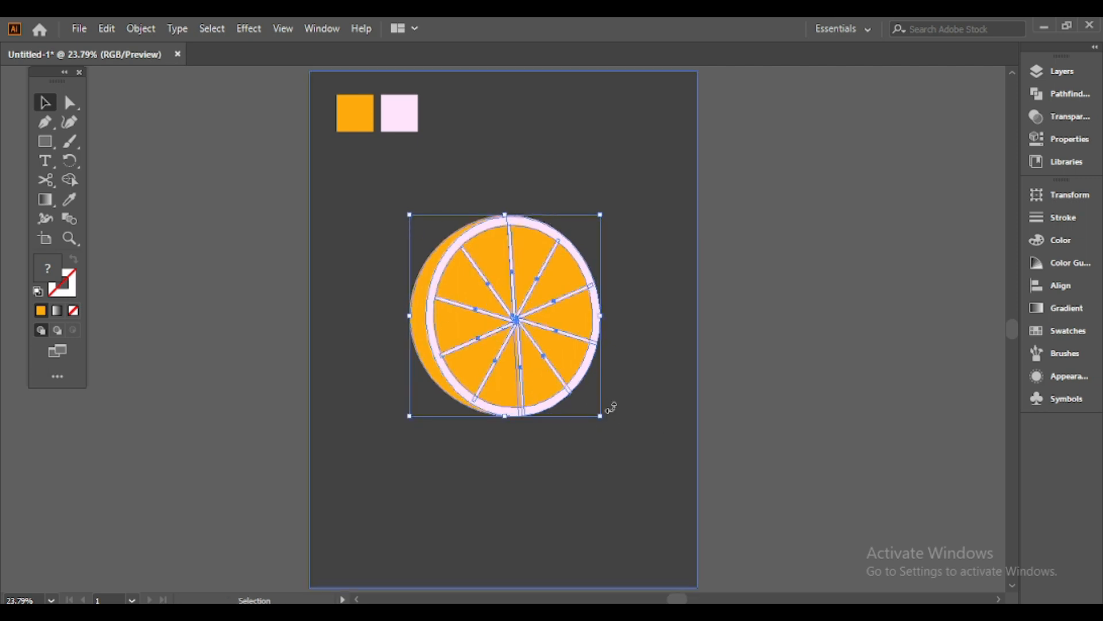
key(ctrl+z)
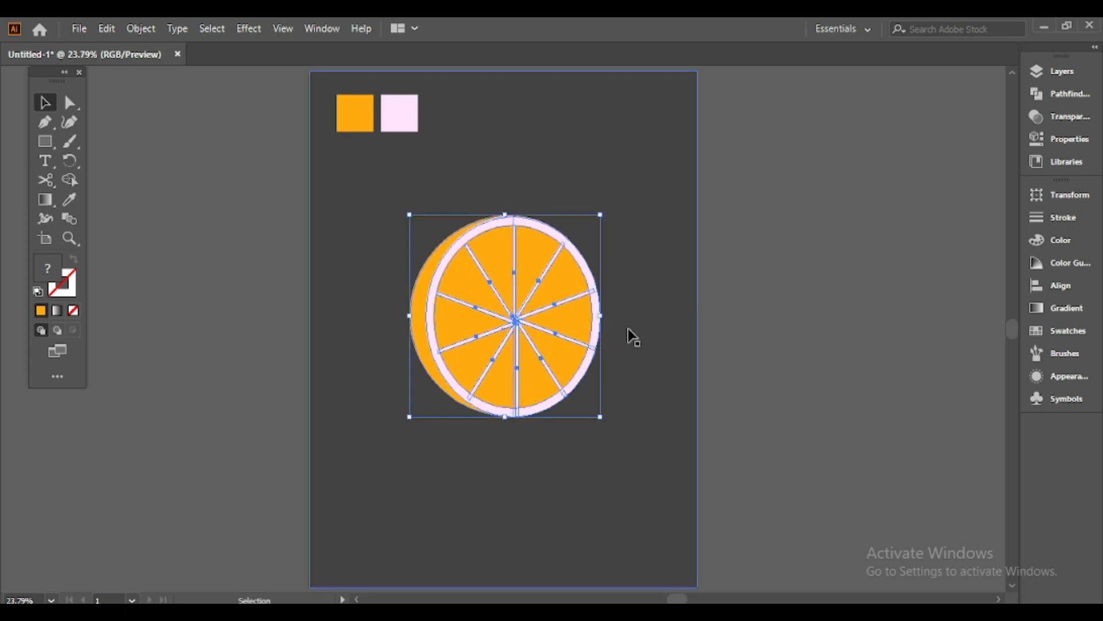
click(658, 335)
click(537, 310)
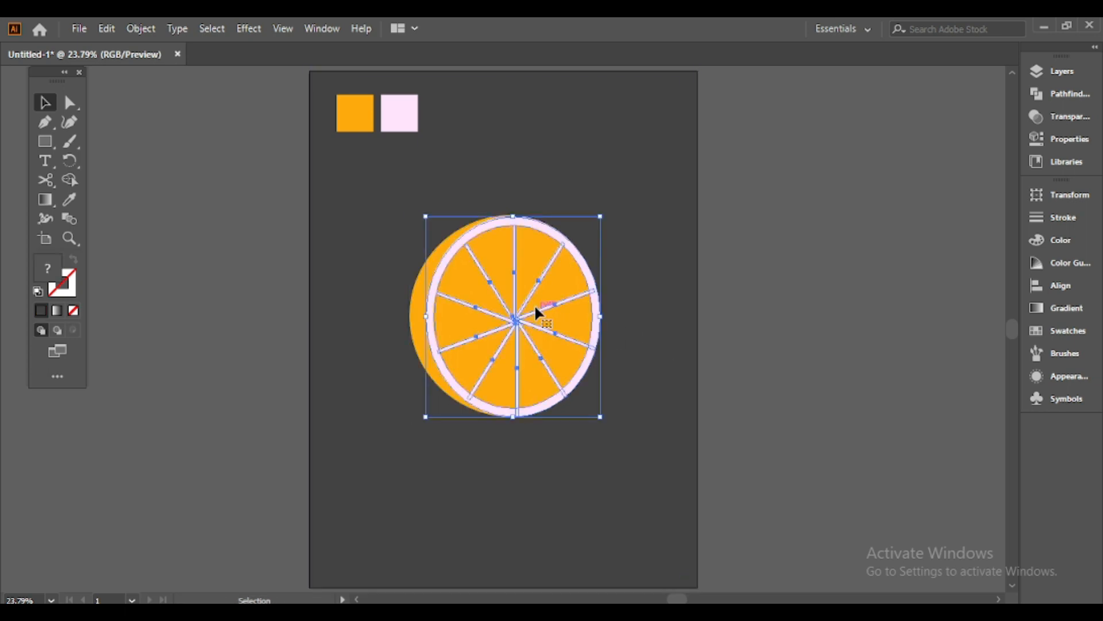
scroll(598, 426, up, 4)
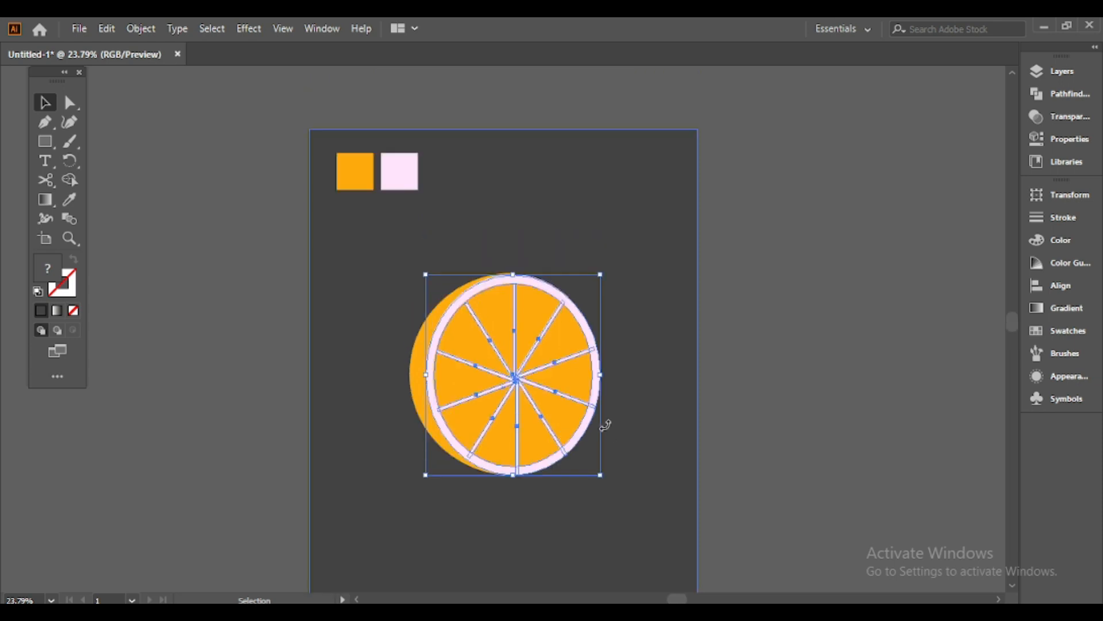
click(607, 426)
scroll(609, 432, down, 4)
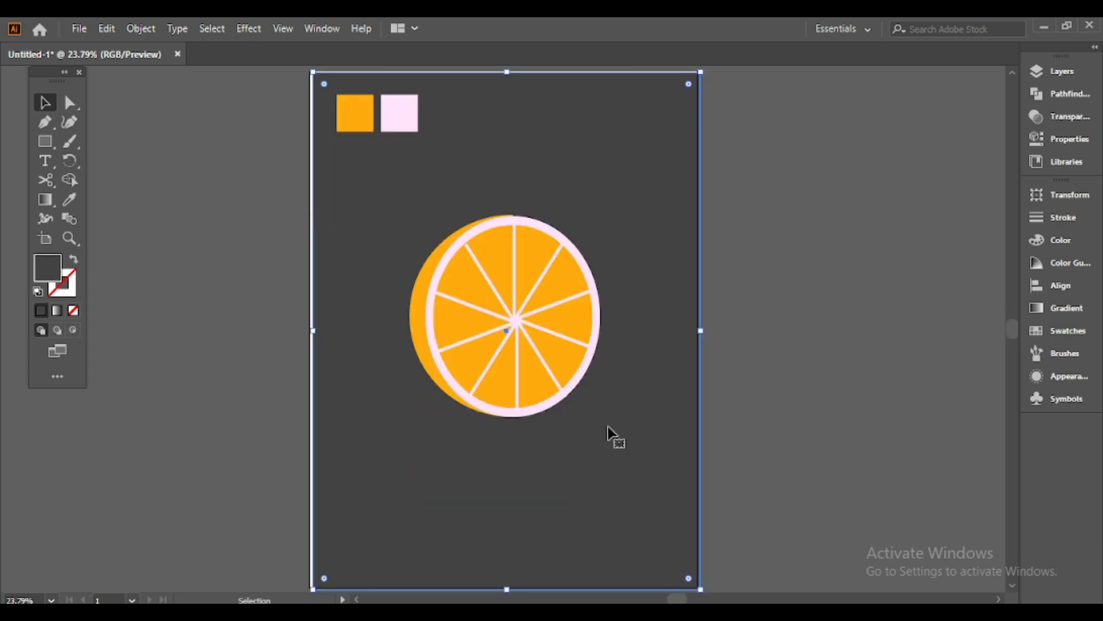
key(a)
key(v)
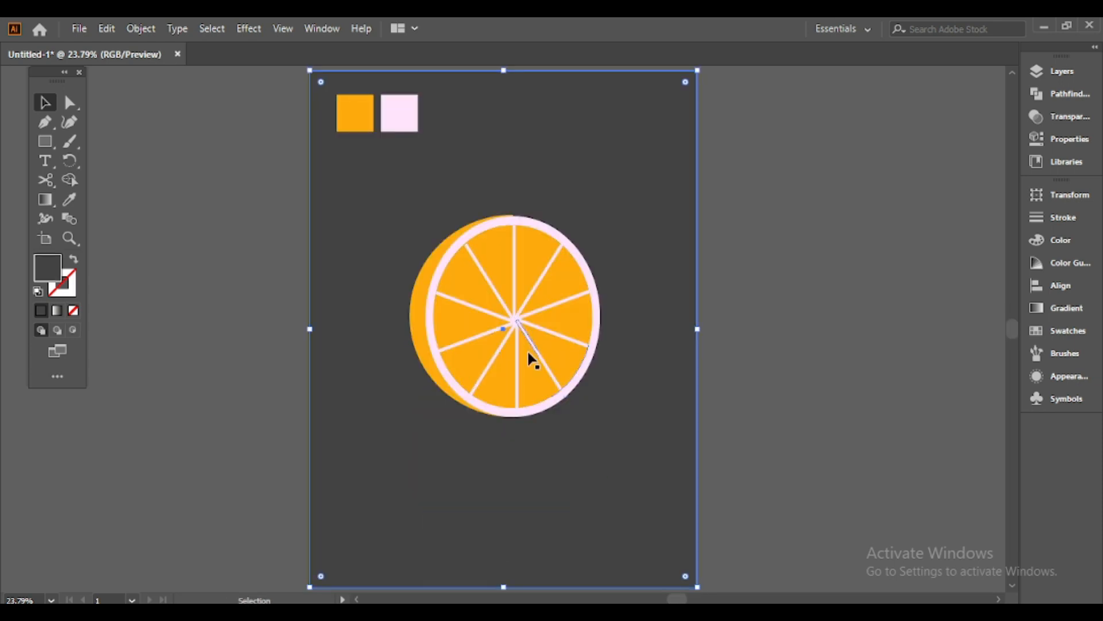
Rotate only the slice group slightly counterclockwise, and shift the orange half circle behind it a little to the left.
click(525, 347)
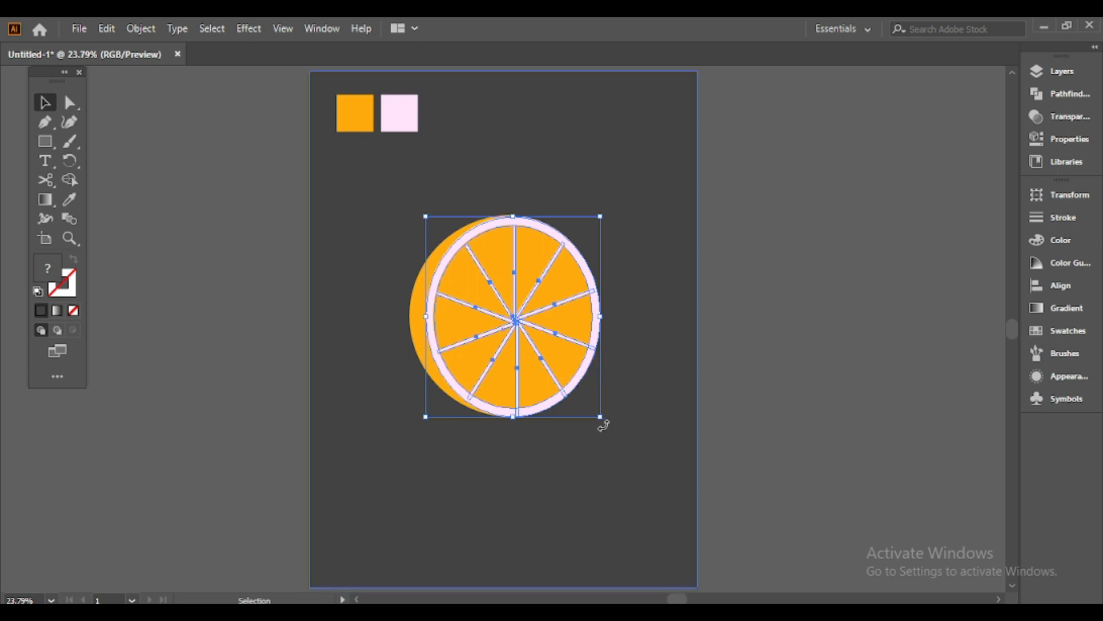
drag(605, 426, 614, 411)
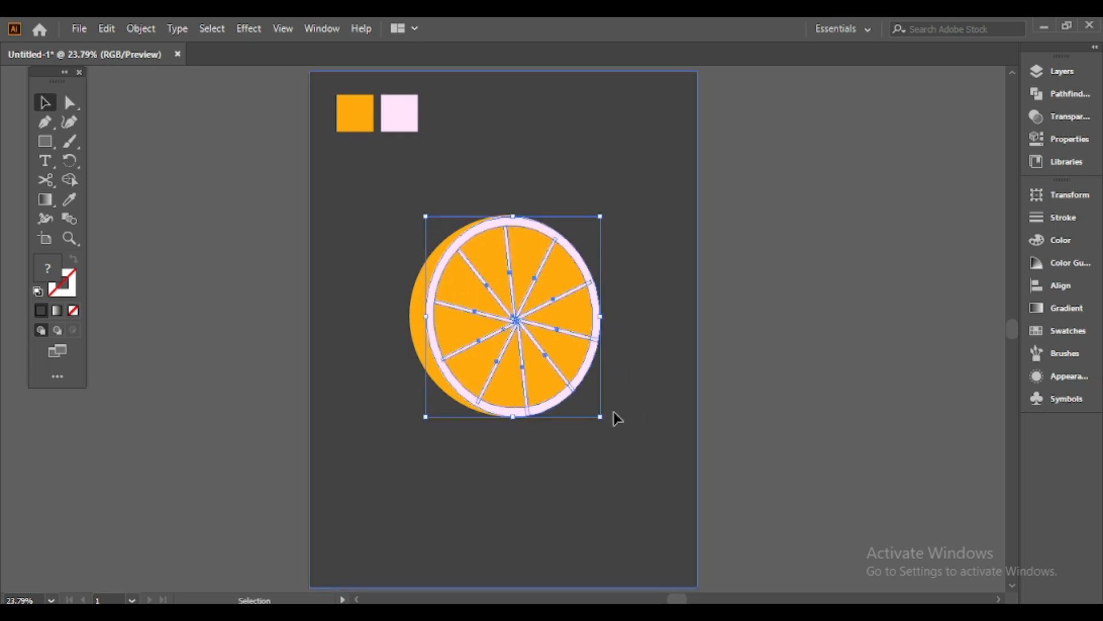
click(422, 347)
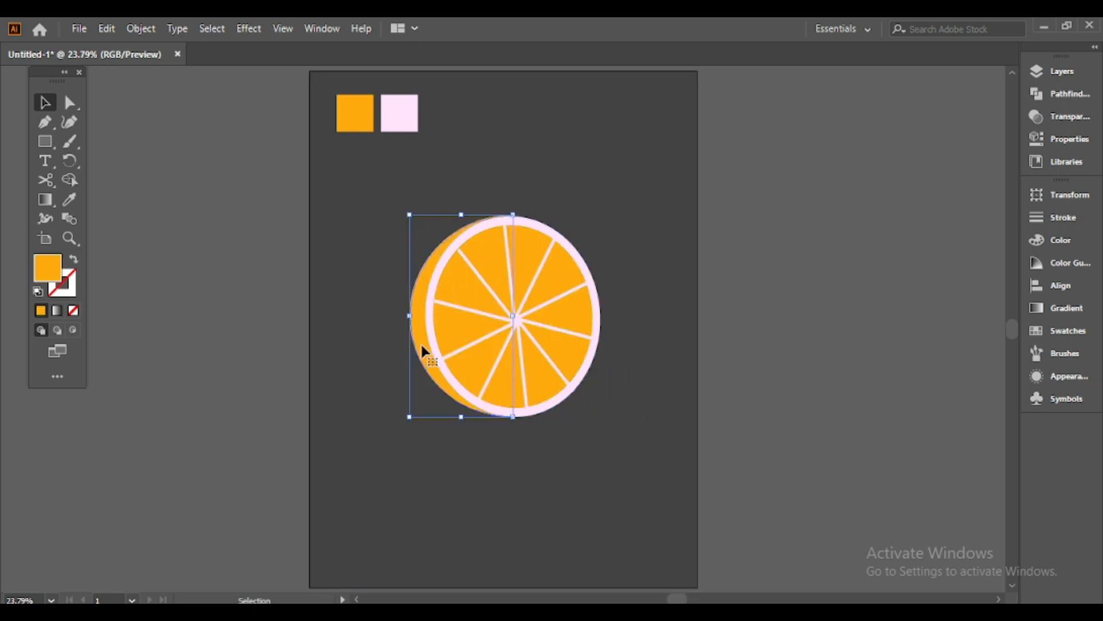
scroll(422, 347, up, 5)
scroll(421, 346, down, 5)
drag(422, 347, 419, 347)
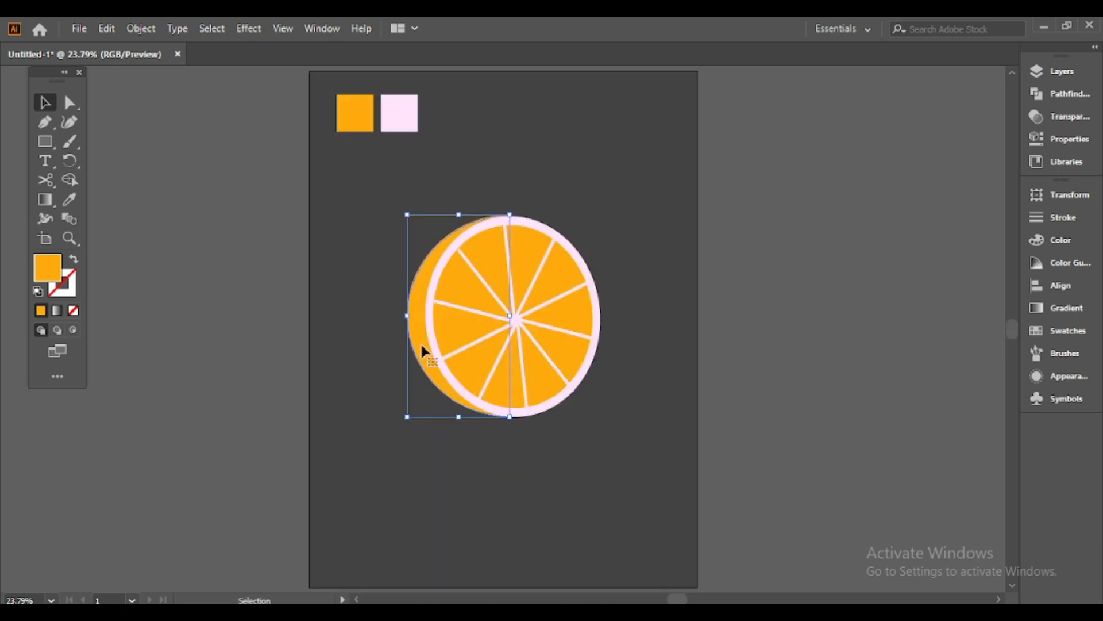
Select the half circle together with the slice group and scale both down proportionally about their common centre.
shift+click(506, 315)
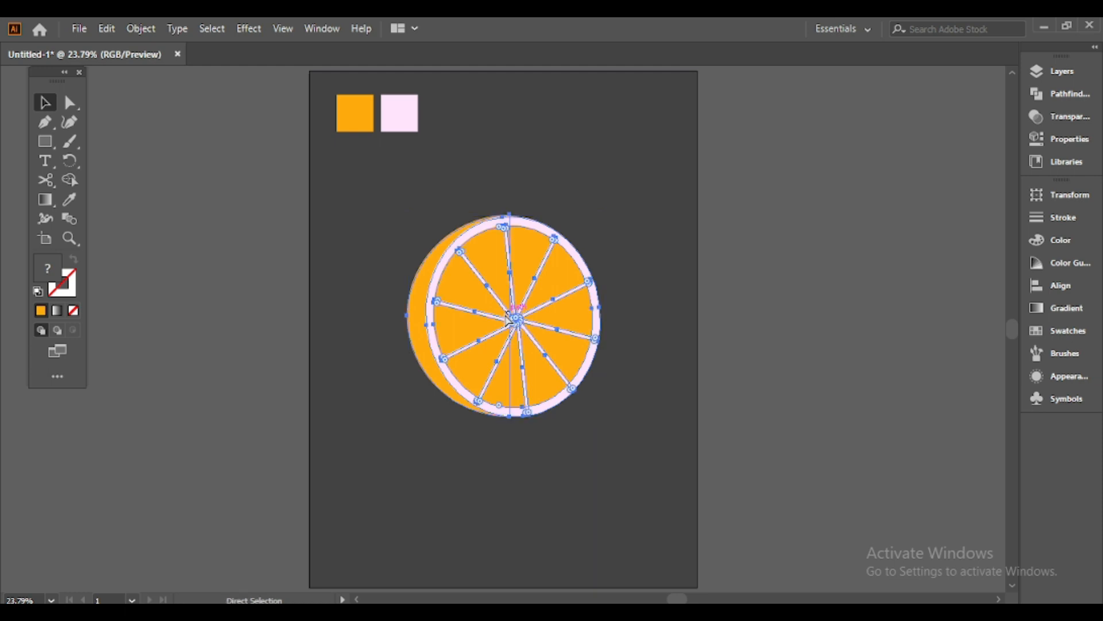
key(v)
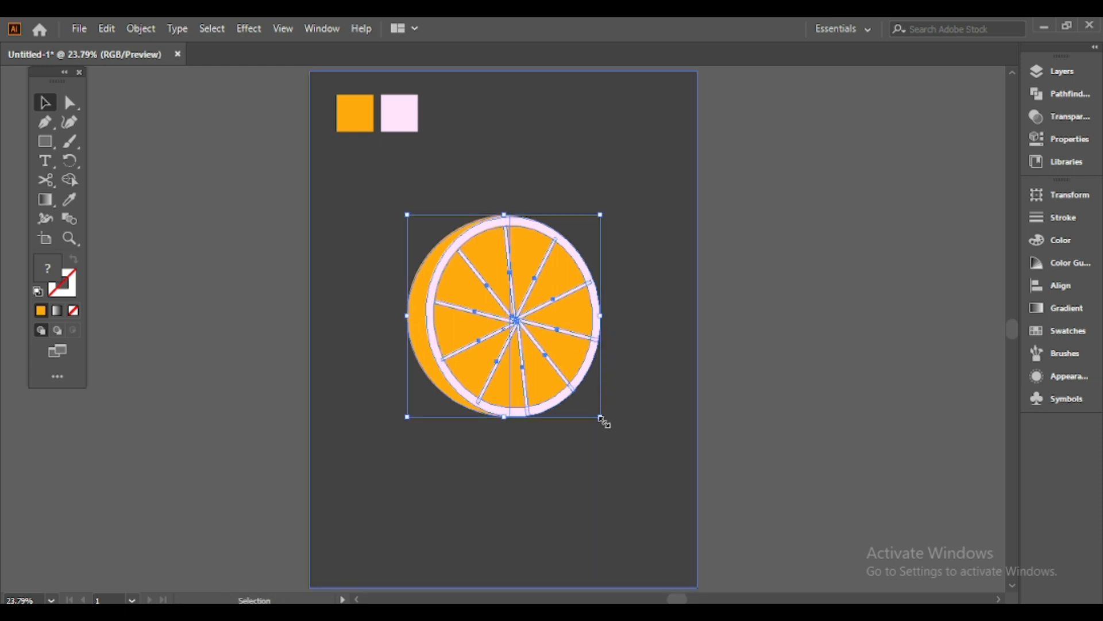
drag(603, 421, 592, 404)
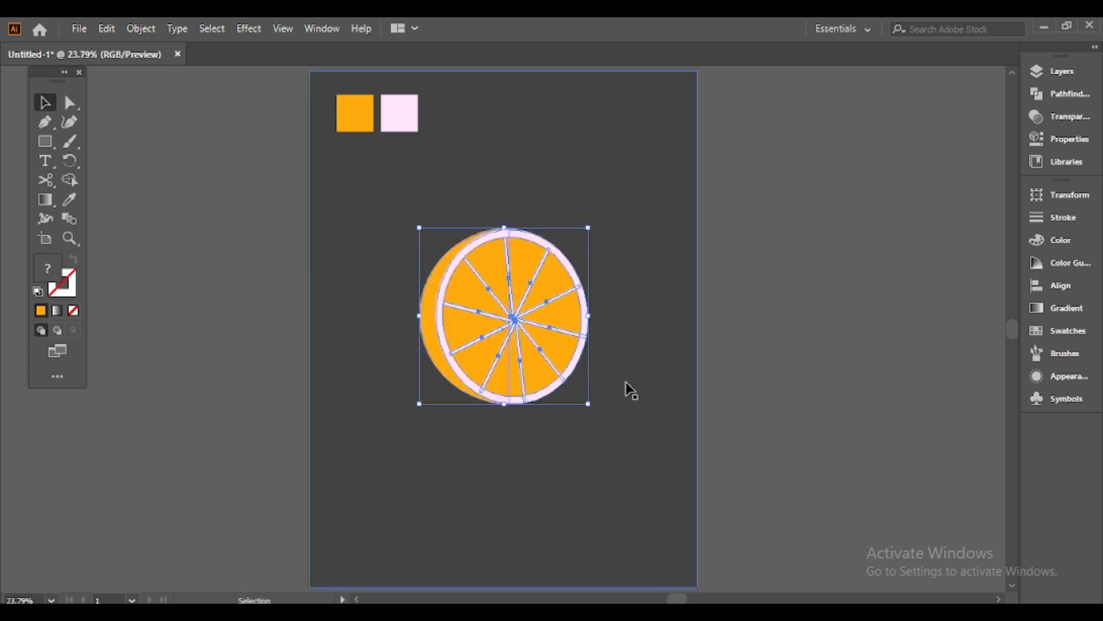